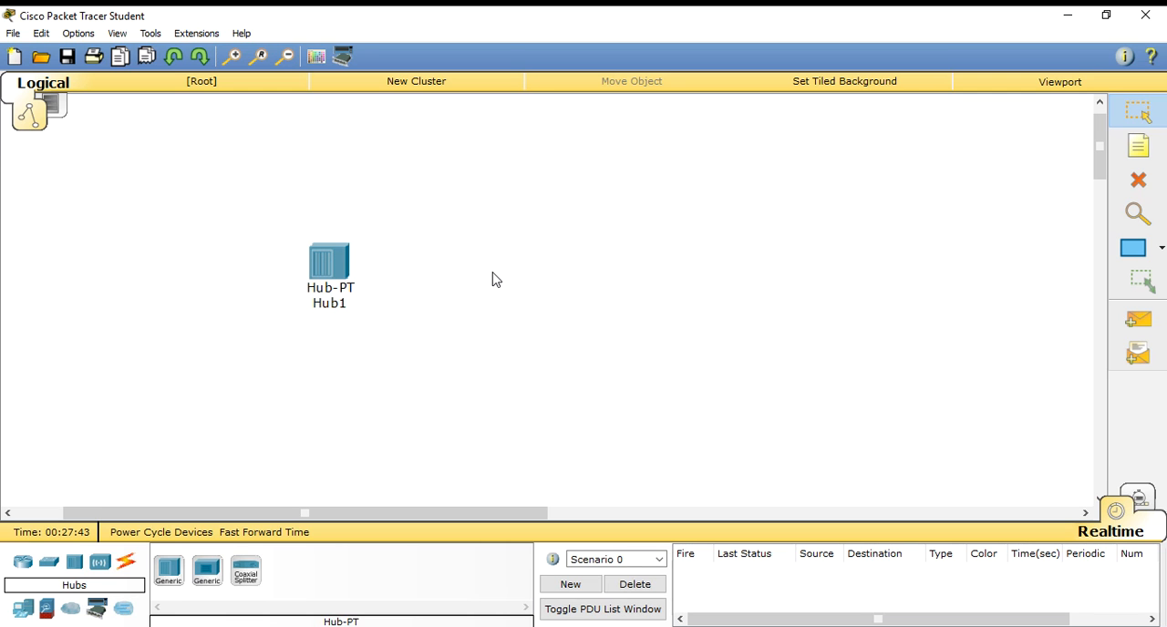
# - Place four generic PCs around Hub1, at its upper left, upper right, lower left and lower right
pyautogui.click(22, 615)
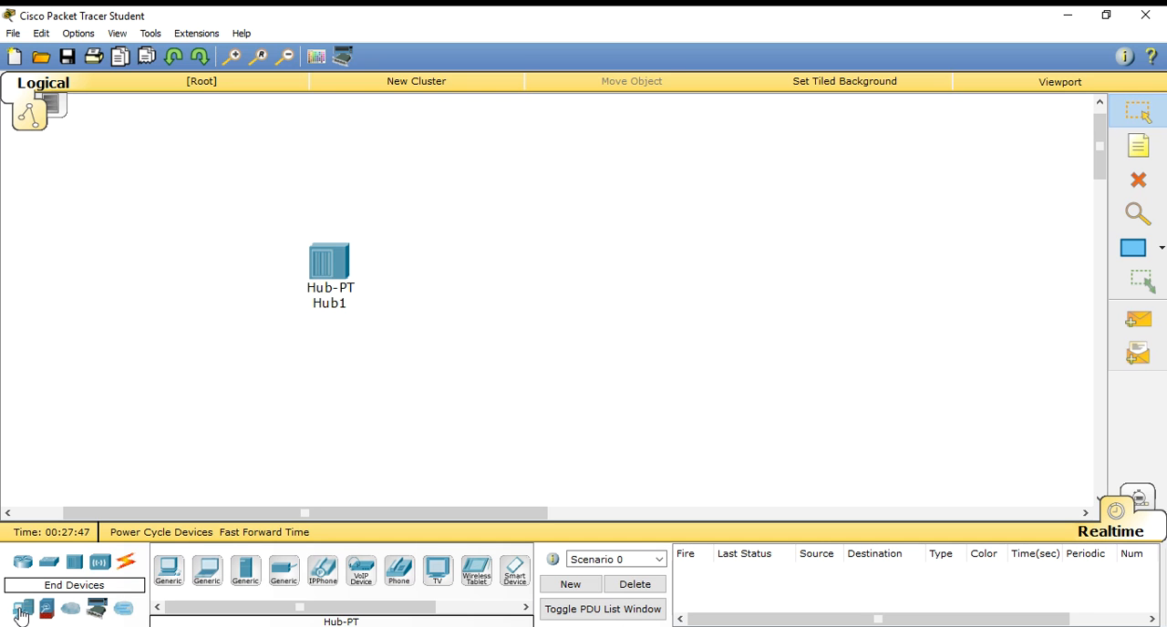
pyautogui.click(168, 570)
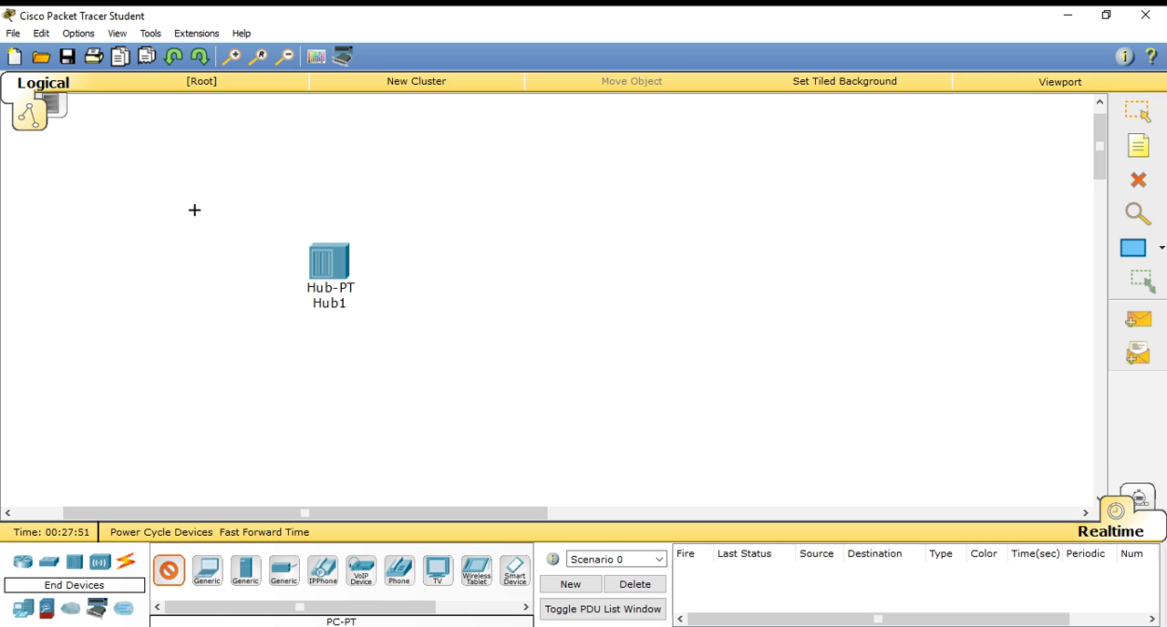
pyautogui.click(194, 210)
pyautogui.click(168, 570)
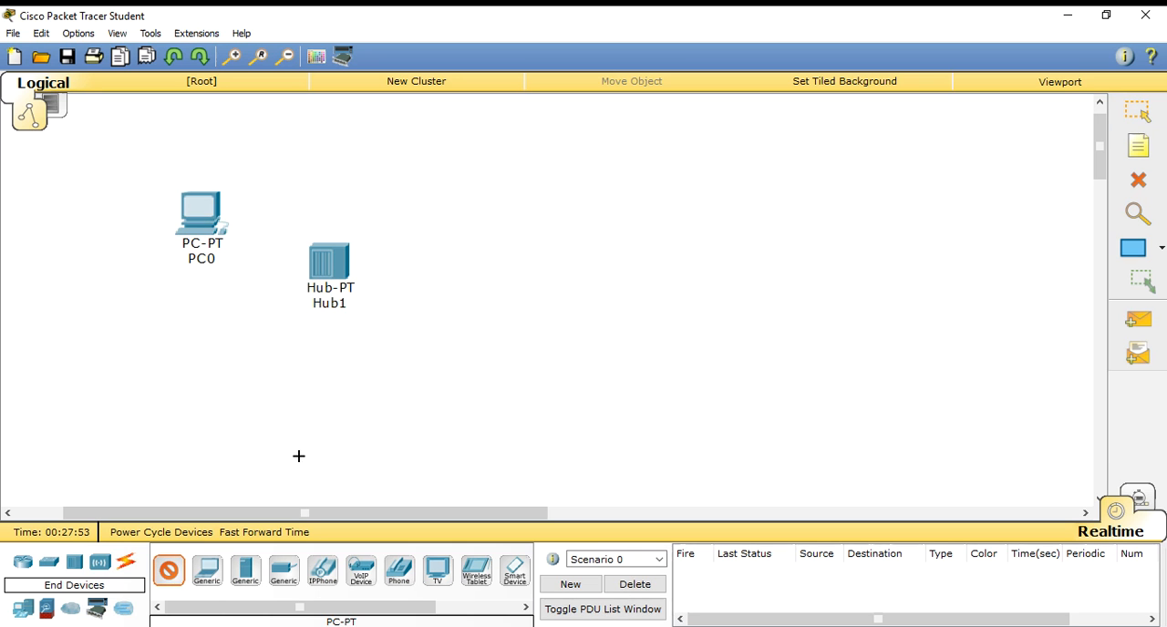
pyautogui.click(476, 215)
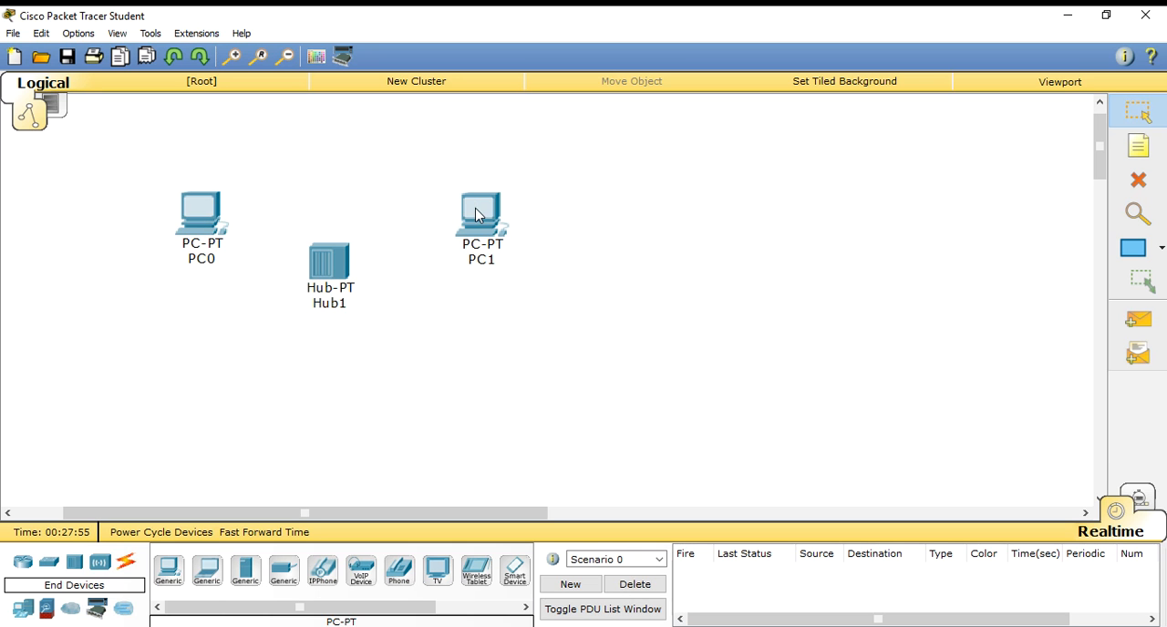
pyautogui.click(167, 570)
pyautogui.click(190, 405)
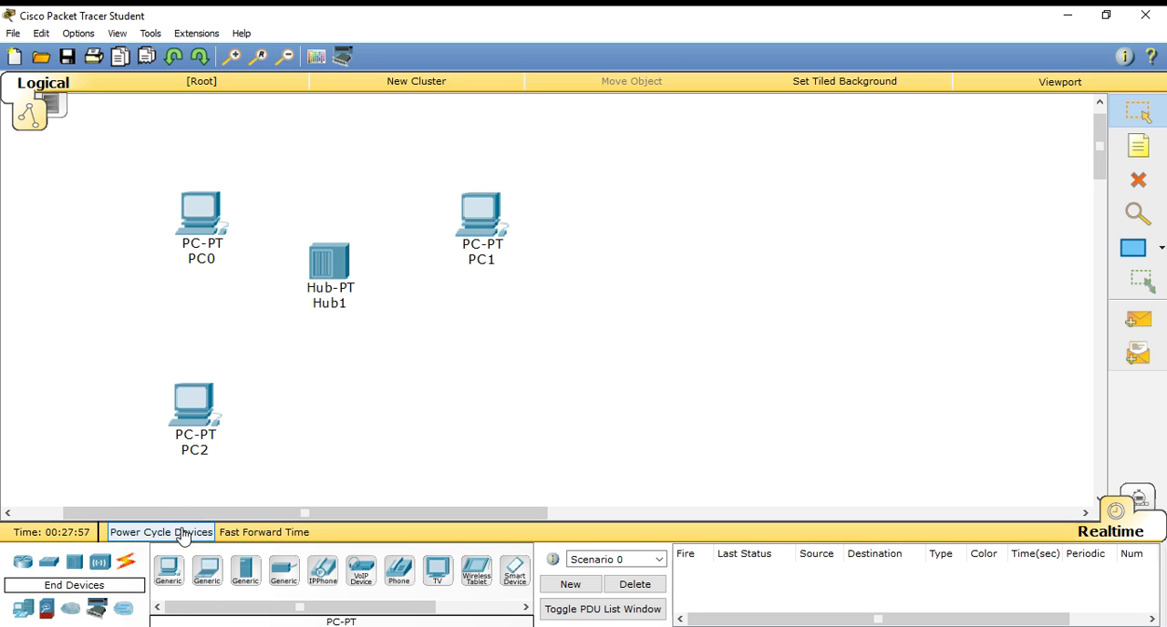
pyautogui.click(167, 570)
pyautogui.click(454, 383)
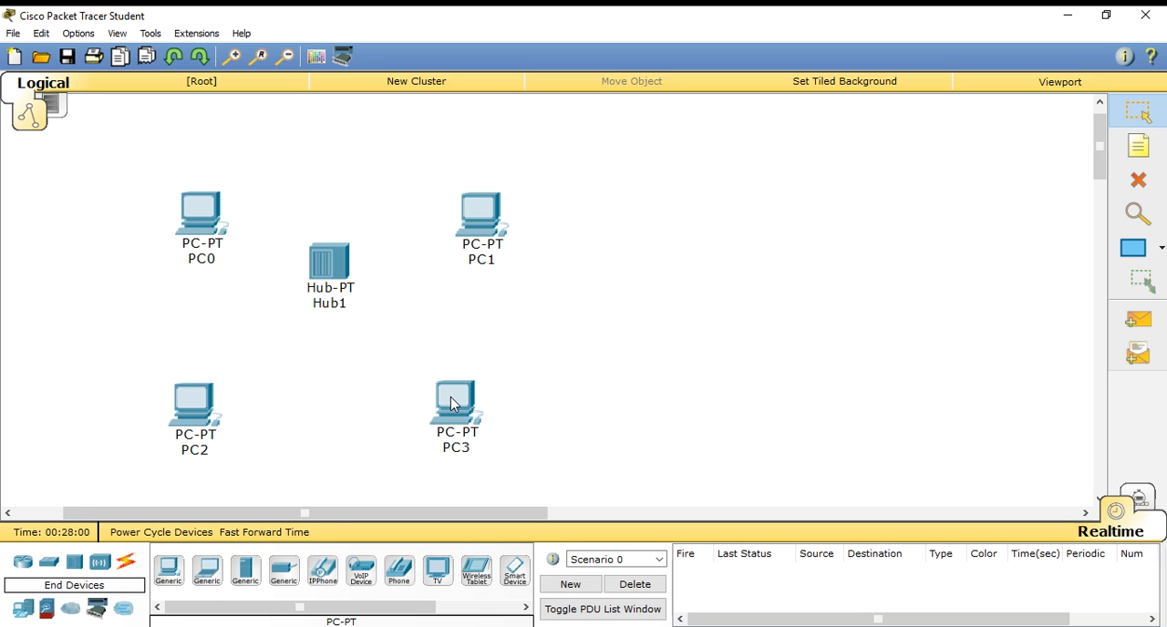
# - Connect PC0 and PC1 to Hub1 using the automatically chosen connection type
pyautogui.click(126, 564)
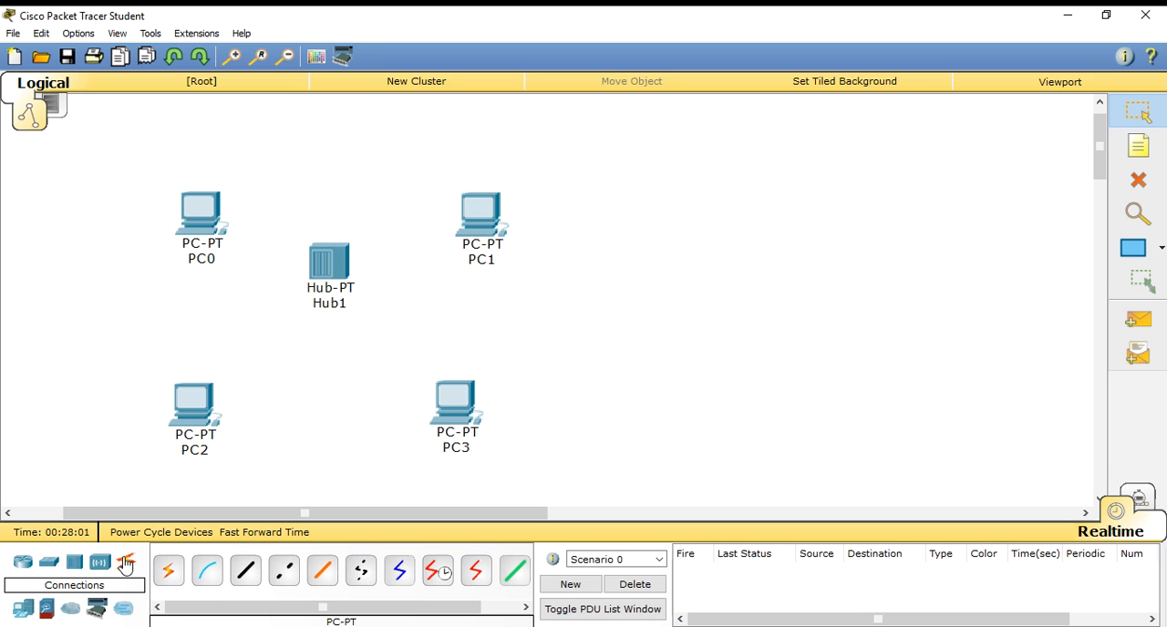
pyautogui.click(168, 570)
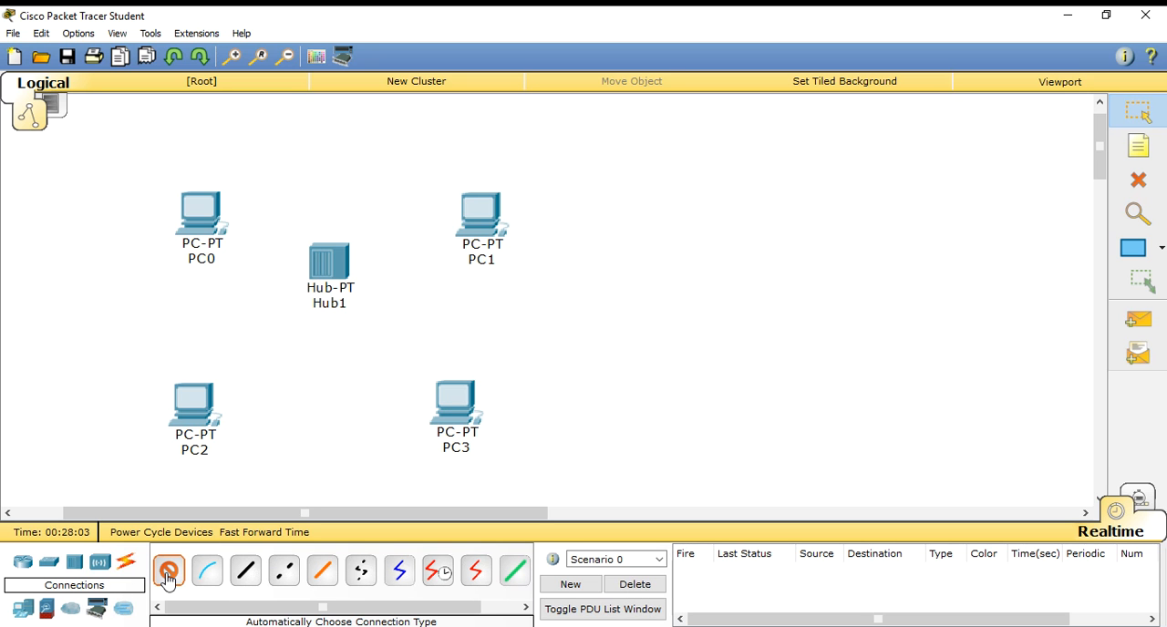
pyautogui.click(214, 219)
pyautogui.click(345, 262)
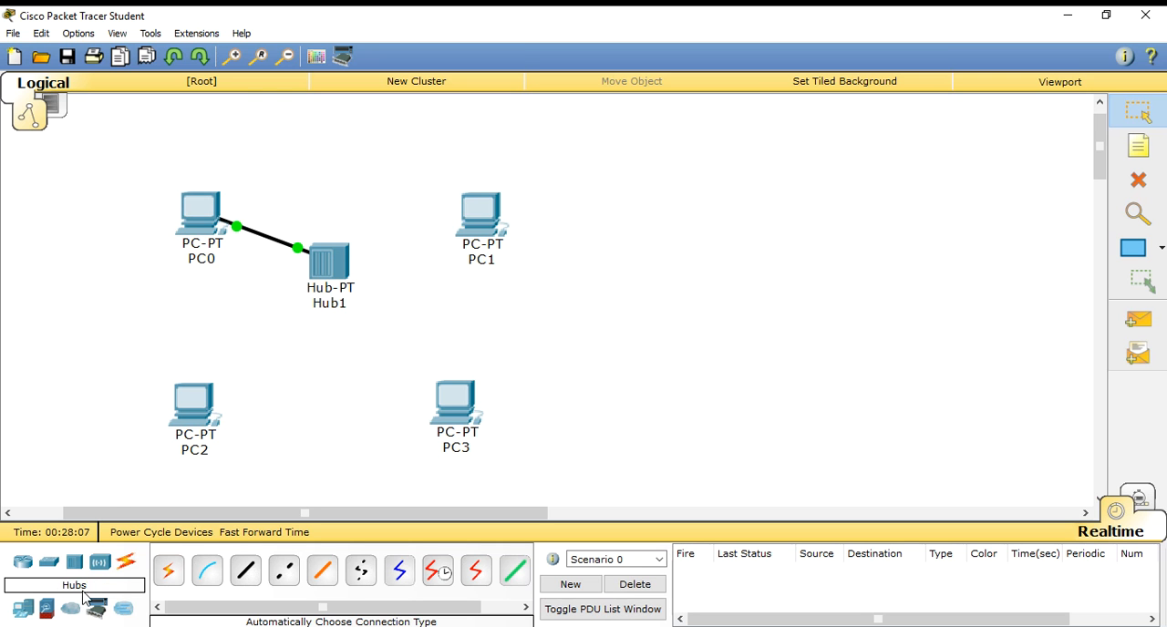
pyautogui.click(168, 572)
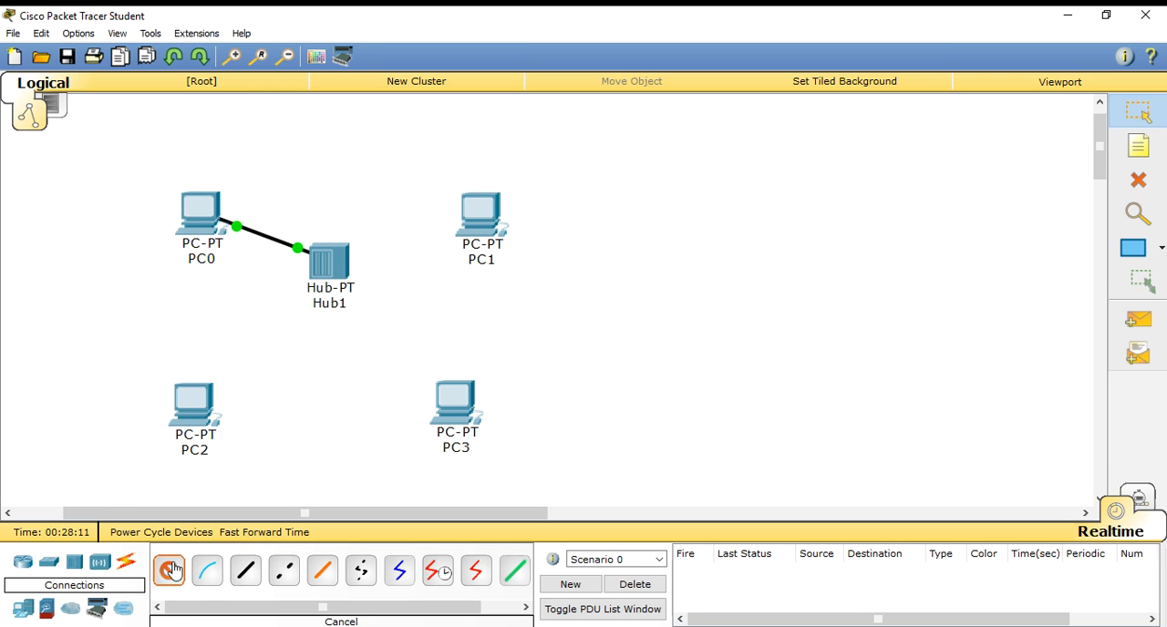
pyautogui.click(339, 267)
pyautogui.click(481, 223)
# - Connect PC2 and PC3 to Hub1 using the automatically chosen connection type
pyautogui.click(167, 571)
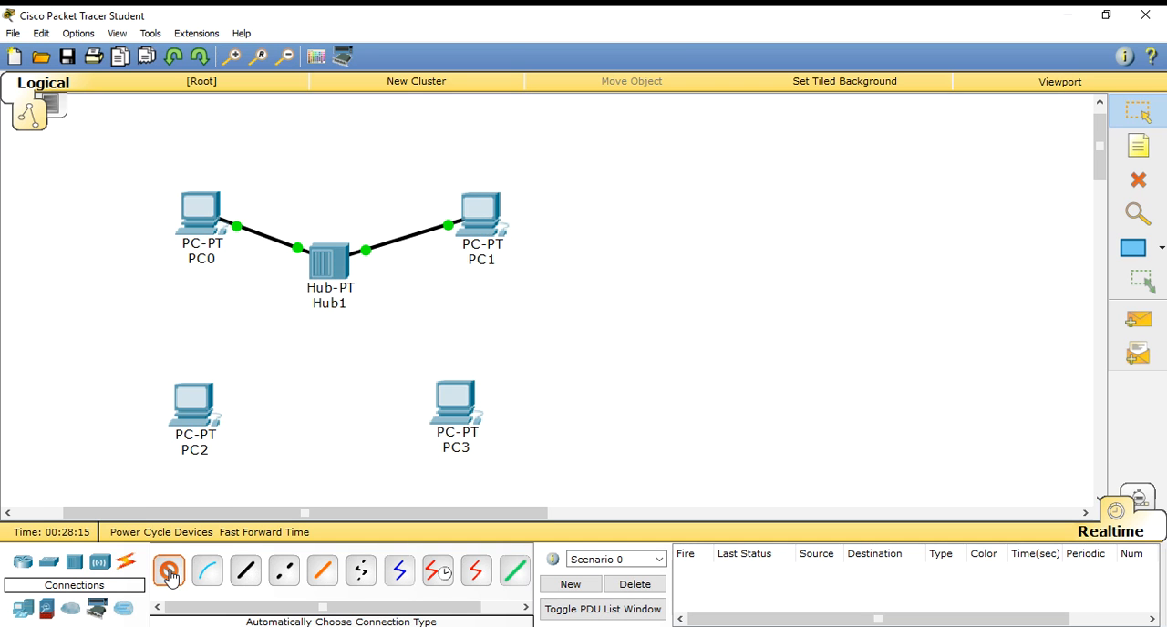
pyautogui.click(204, 415)
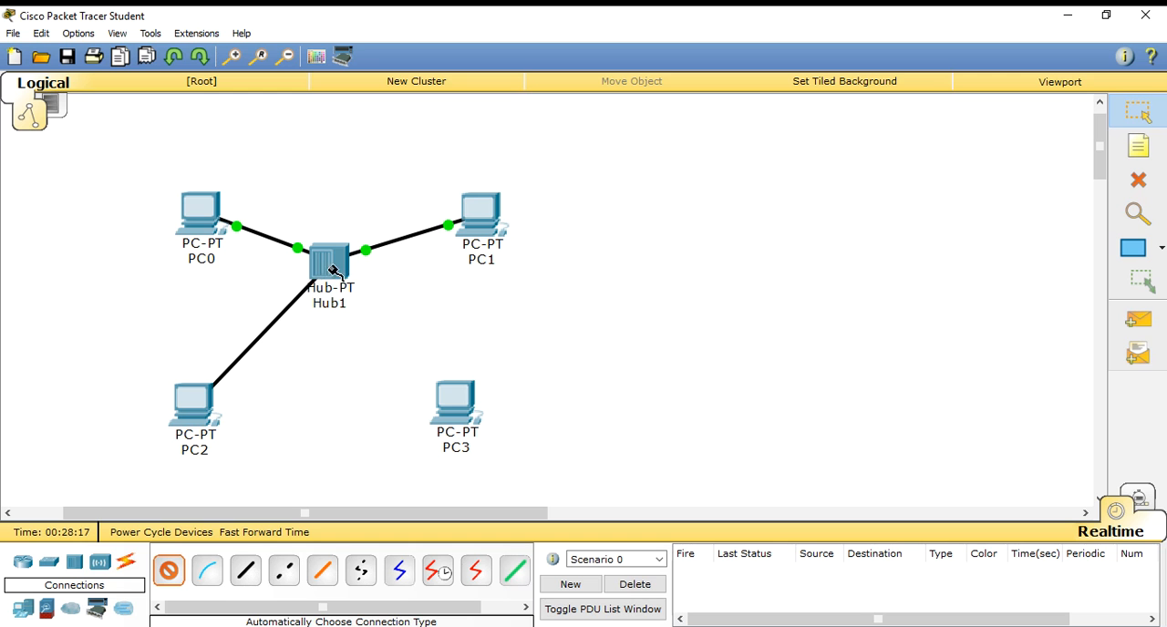
pyautogui.click(323, 276)
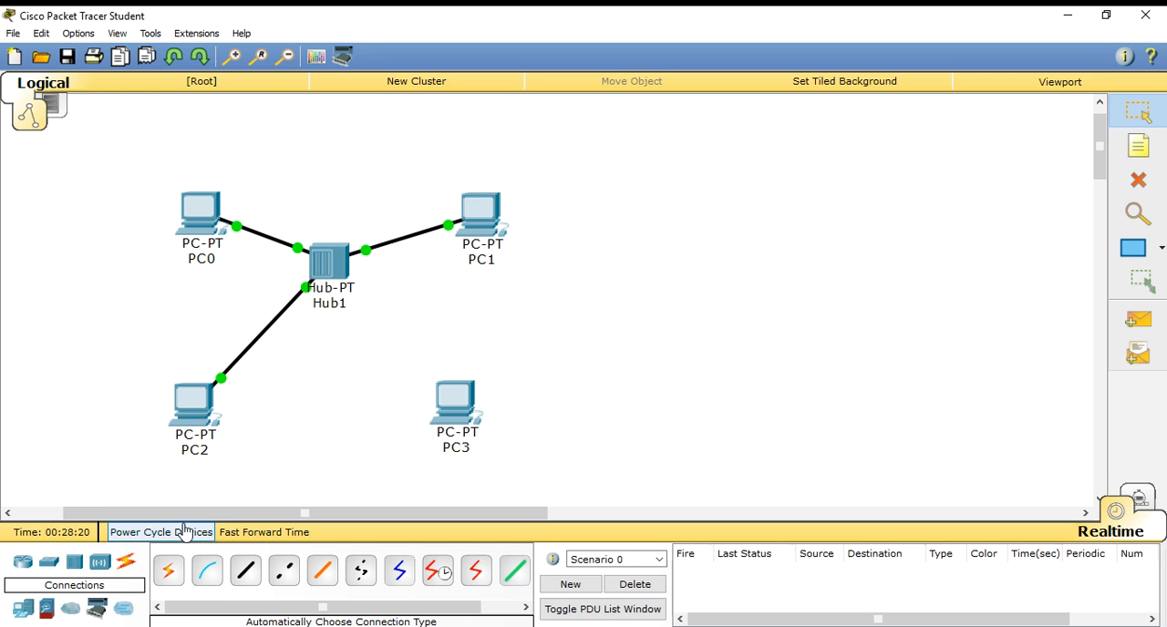
pyautogui.click(171, 571)
pyautogui.click(329, 267)
pyautogui.click(459, 417)
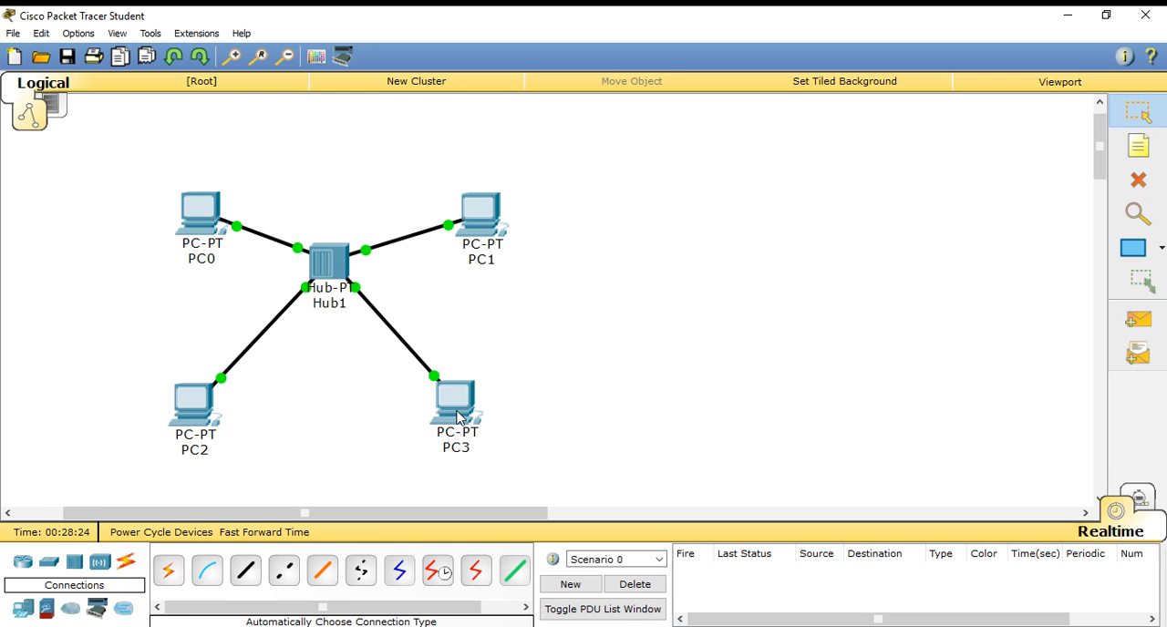
# - Set the static IP address of PC0's FastEthernet0 interface to 10.10.10.1
pyautogui.click(201, 223)
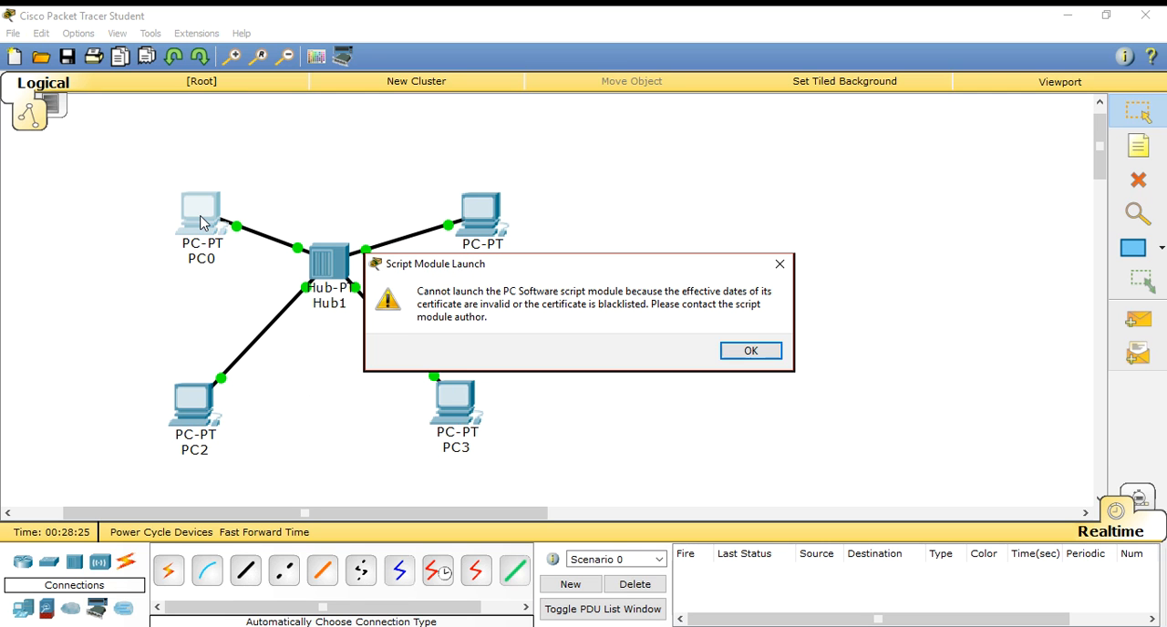
pyautogui.click(751, 352)
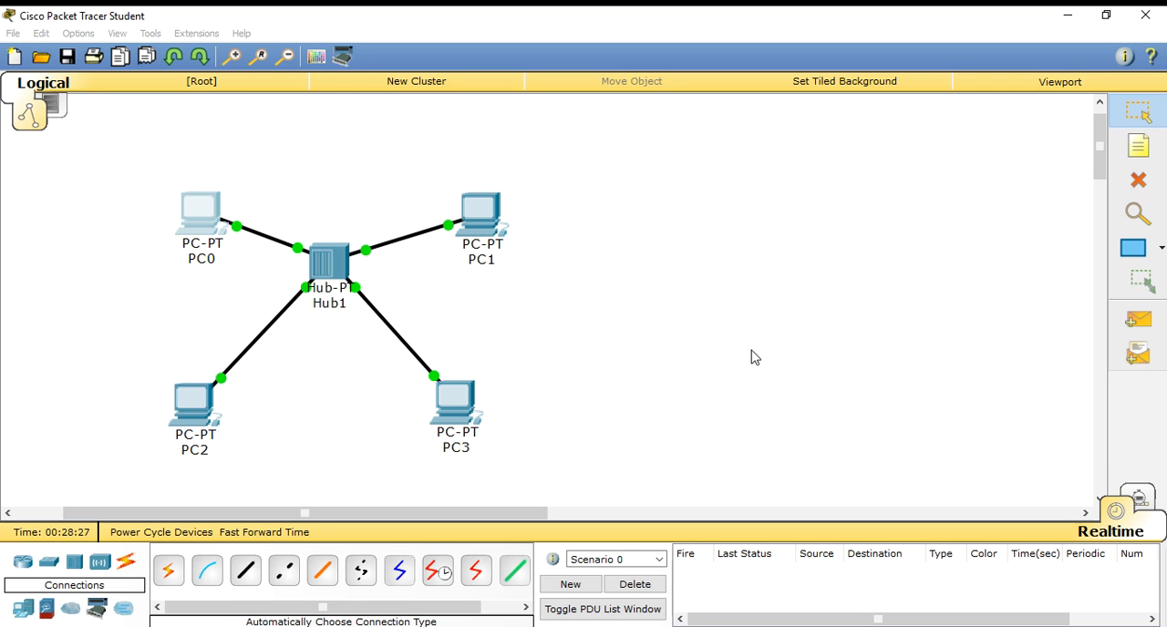
pyautogui.click(217, 223)
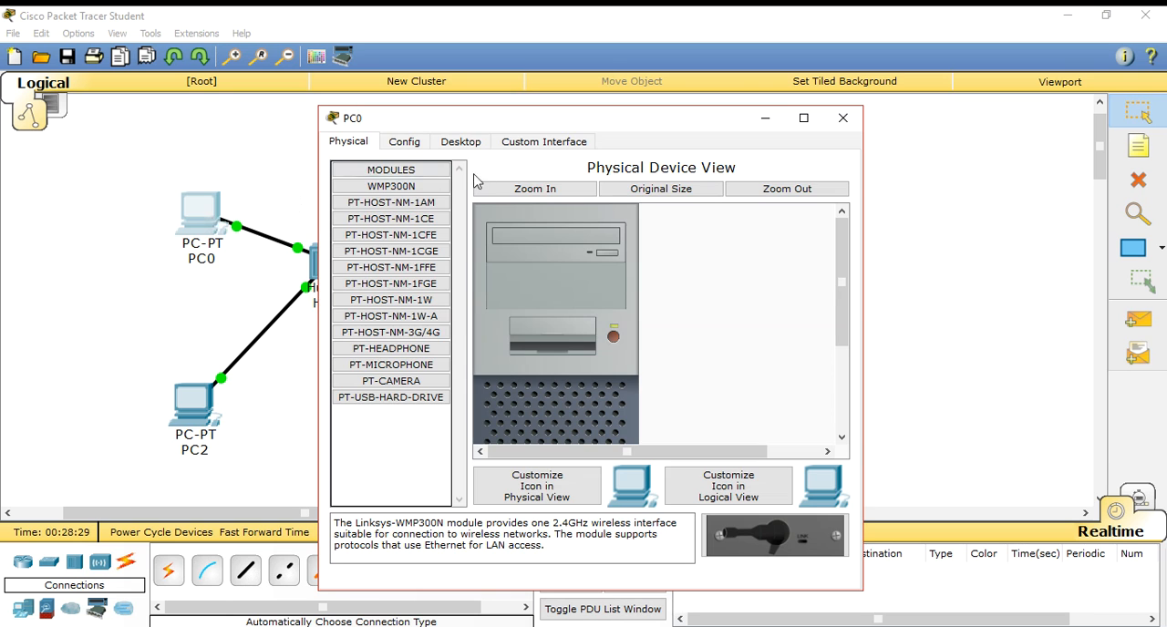
pyautogui.click(401, 144)
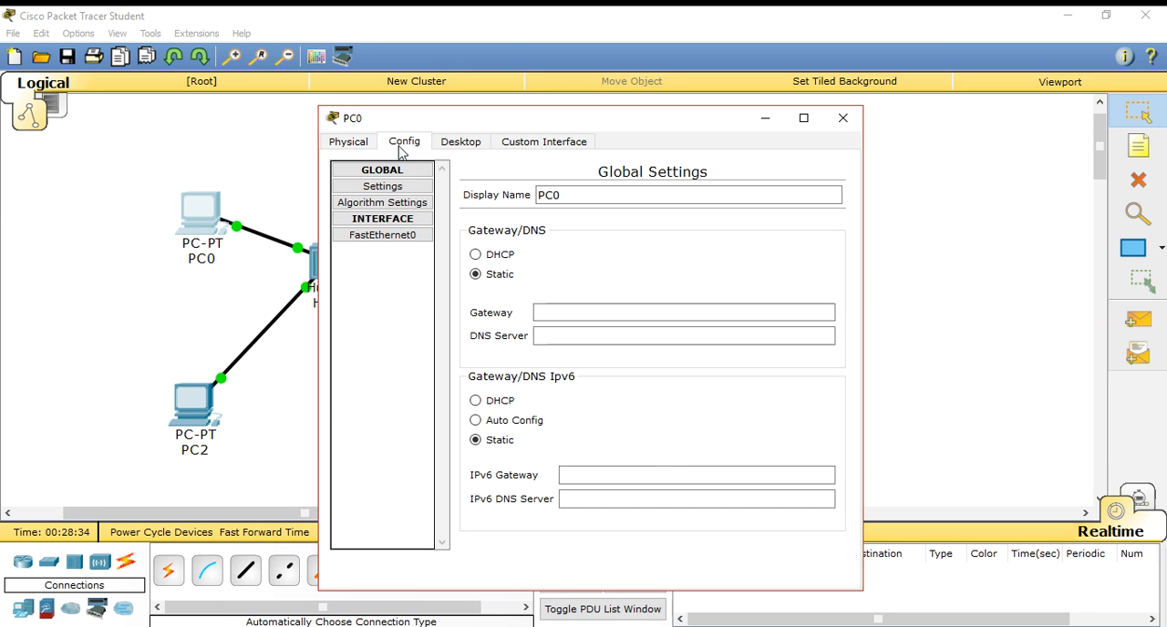
pyautogui.click(399, 239)
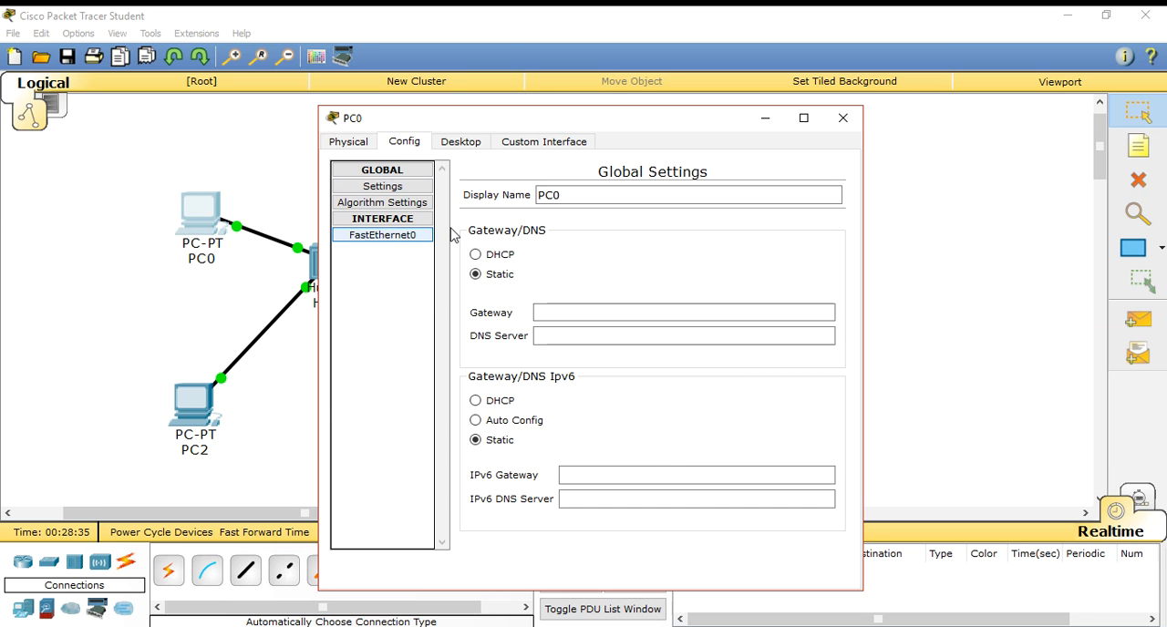
pyautogui.click(735, 321)
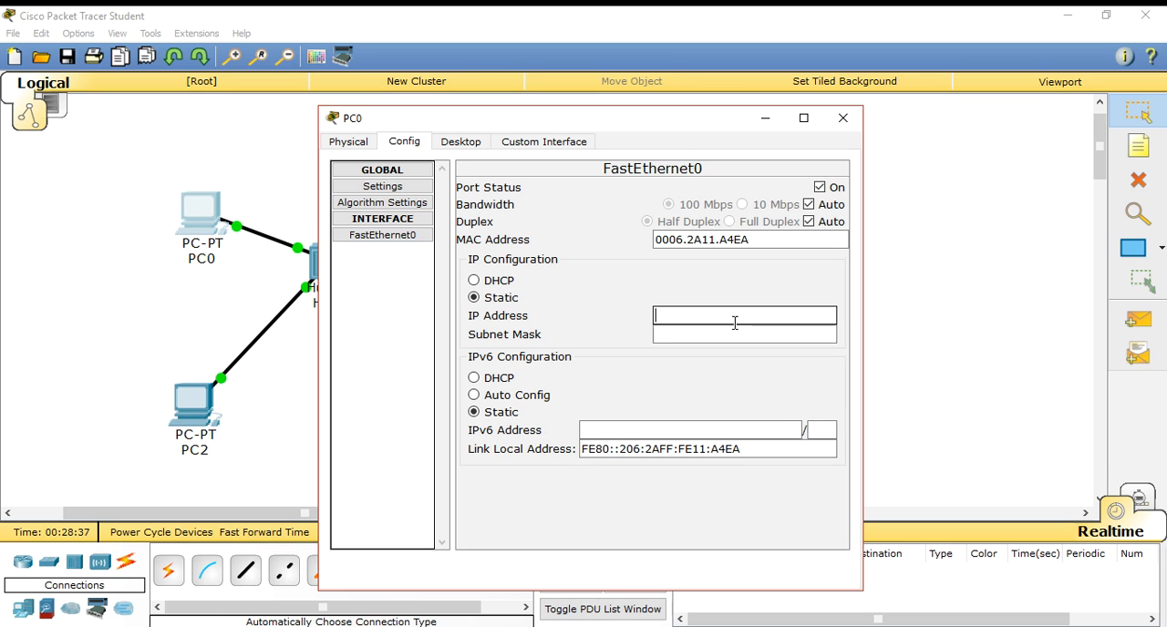
pyautogui.write('10.10.10.1')
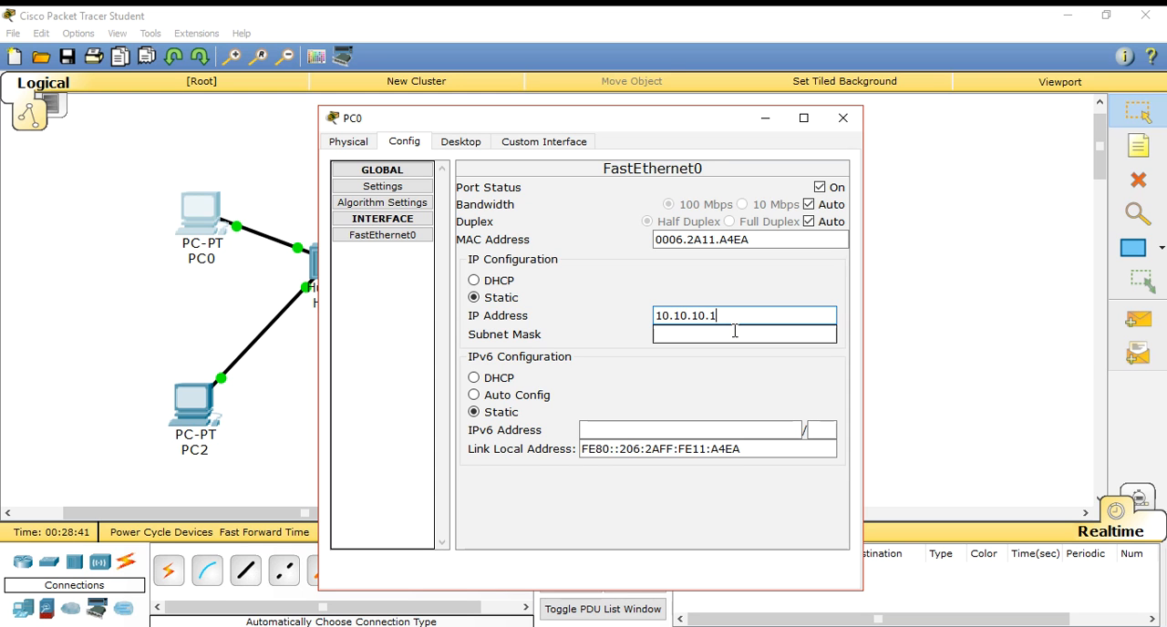
# - Fill in PC0's subnet mask as 255.0.0.0 and close its configuration window
pyautogui.click(736, 336)
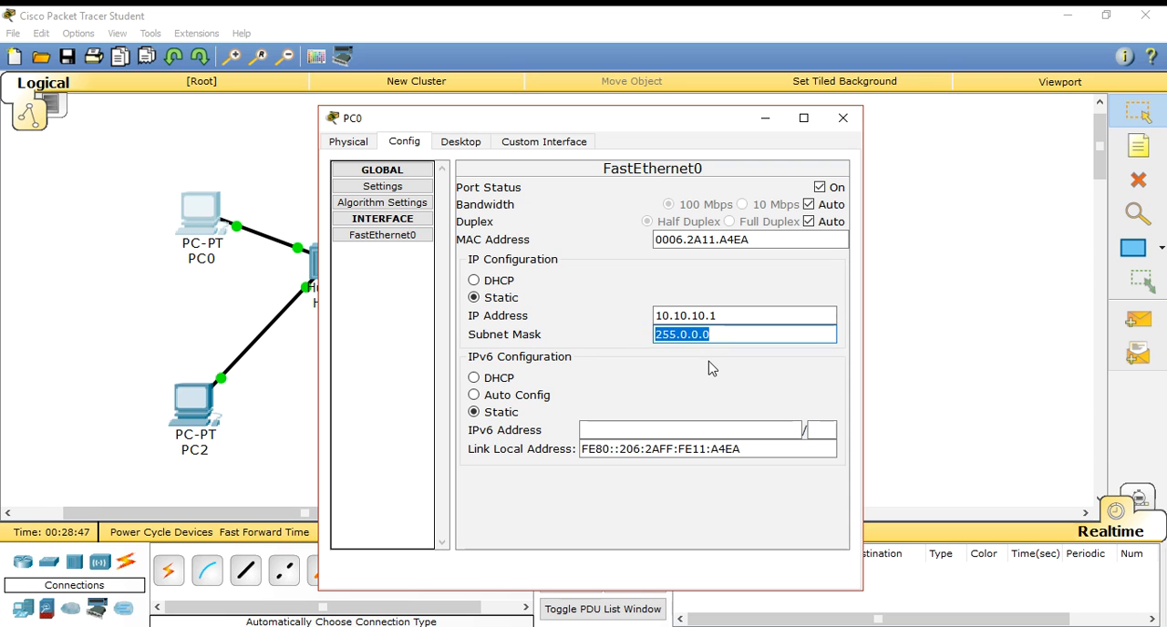
pyautogui.press('Tab')
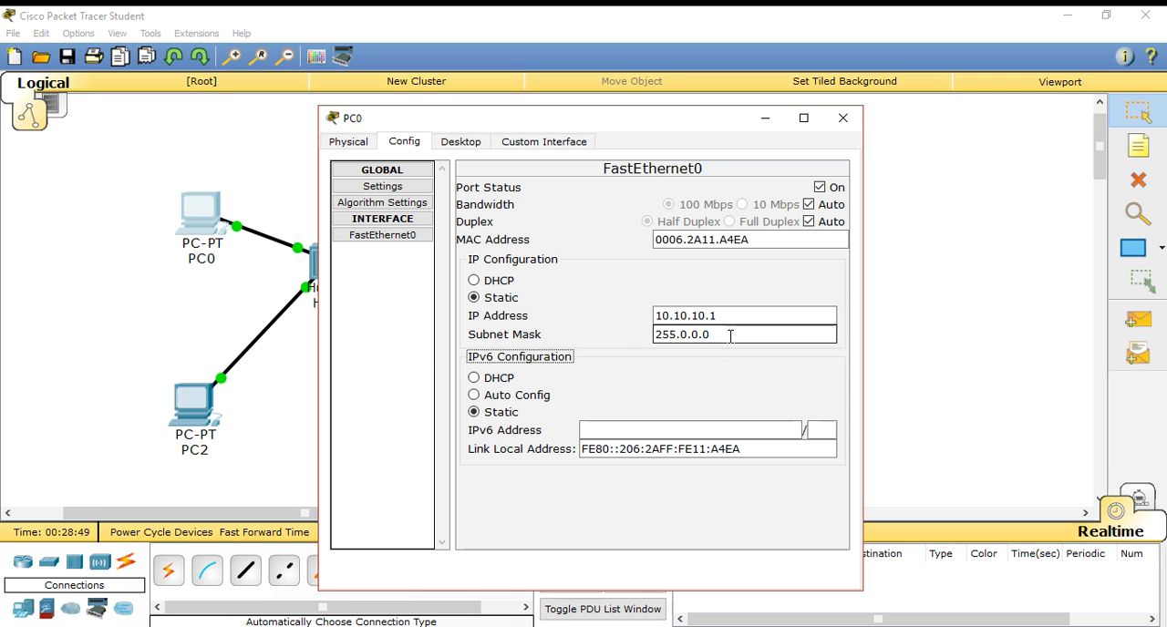
pyautogui.doubleClick(688, 335)
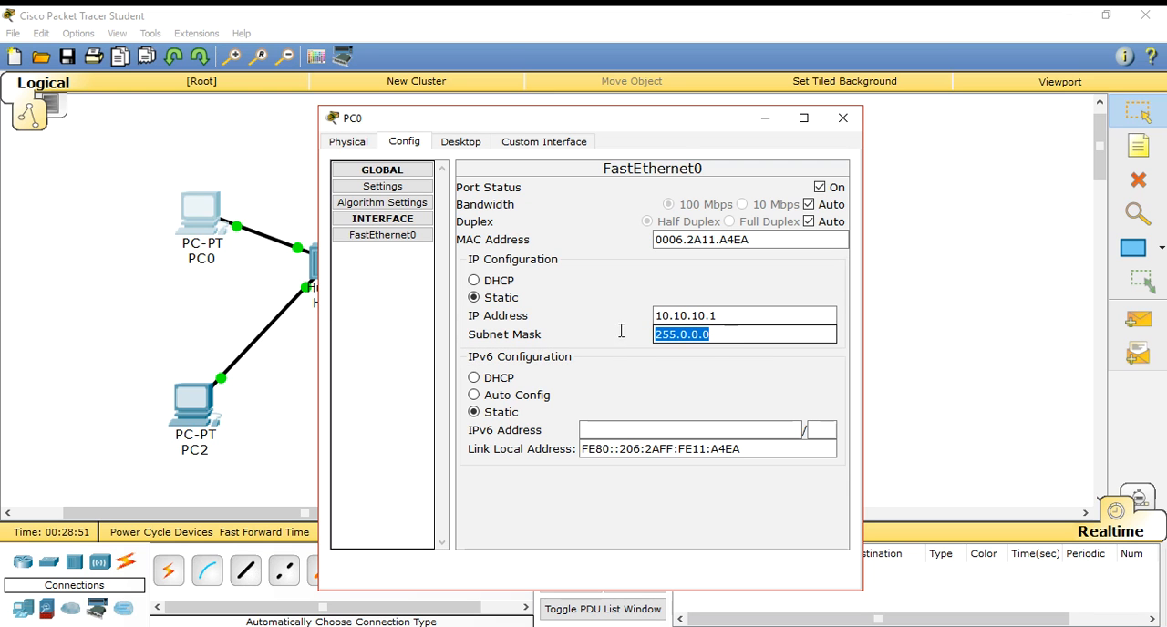
pyautogui.click(732, 334)
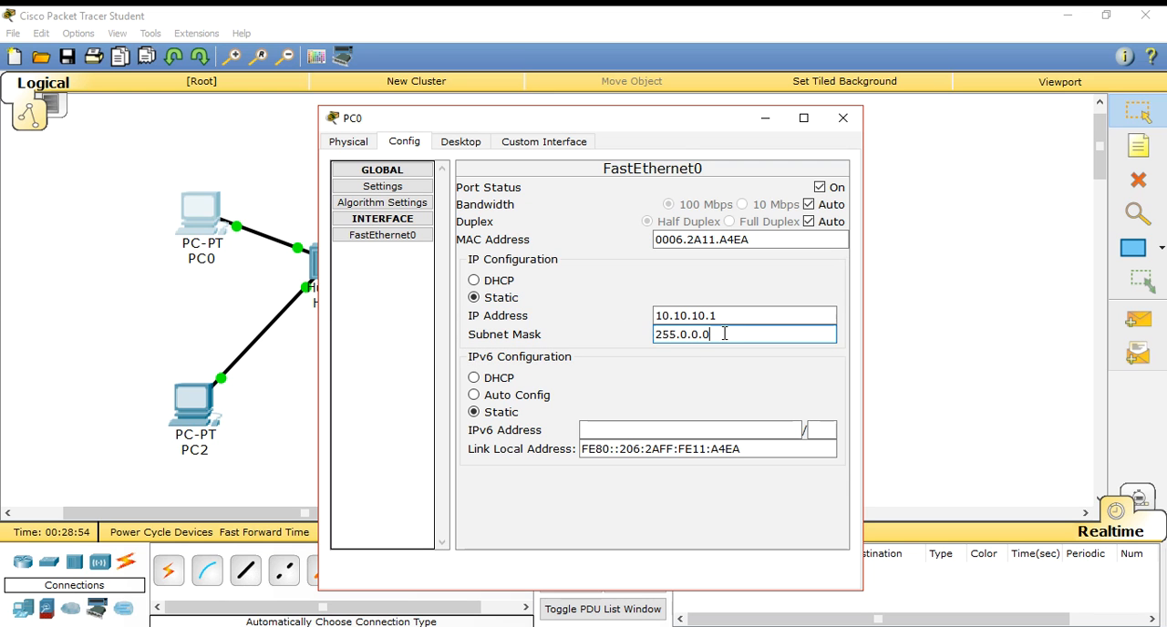
pyautogui.click(851, 128)
# - Configure PC1's FastEthernet0 interface with static IP address 10.10.10.2 and subnet mask 255.0.0.0, and close its window
pyautogui.click(479, 211)
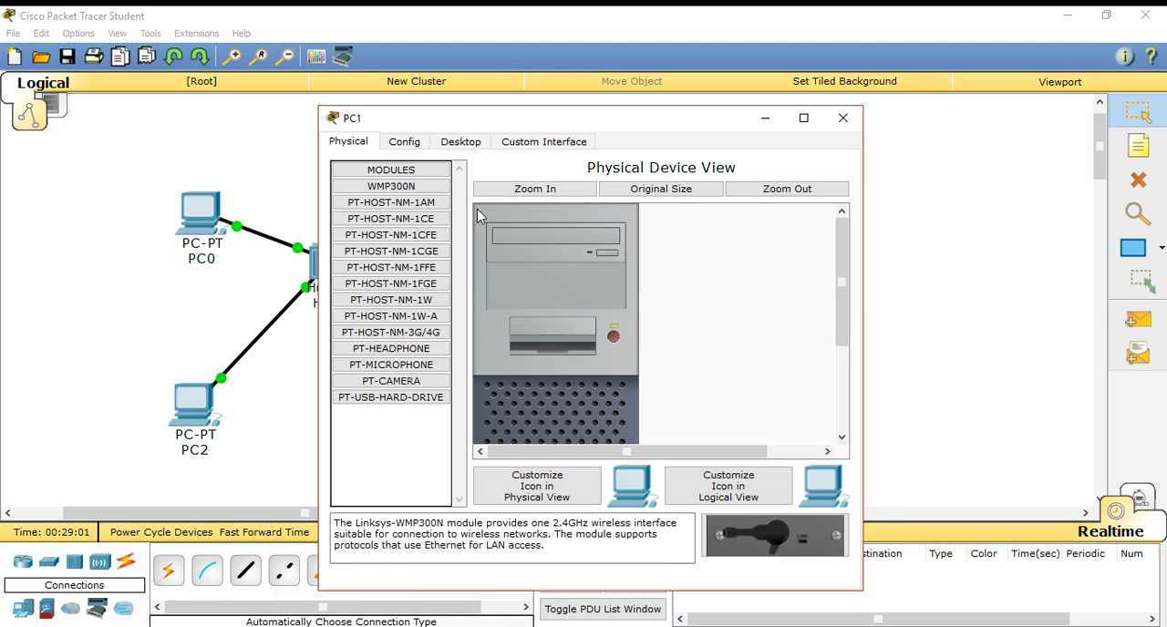
pyautogui.click(406, 144)
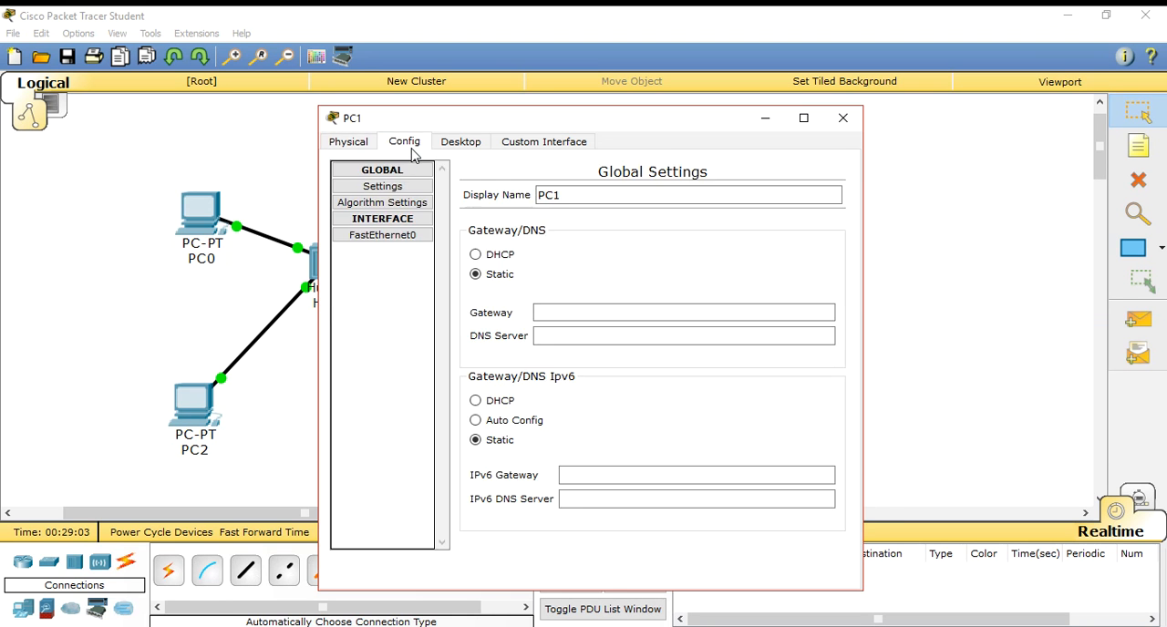
pyautogui.click(383, 234)
pyautogui.click(770, 318)
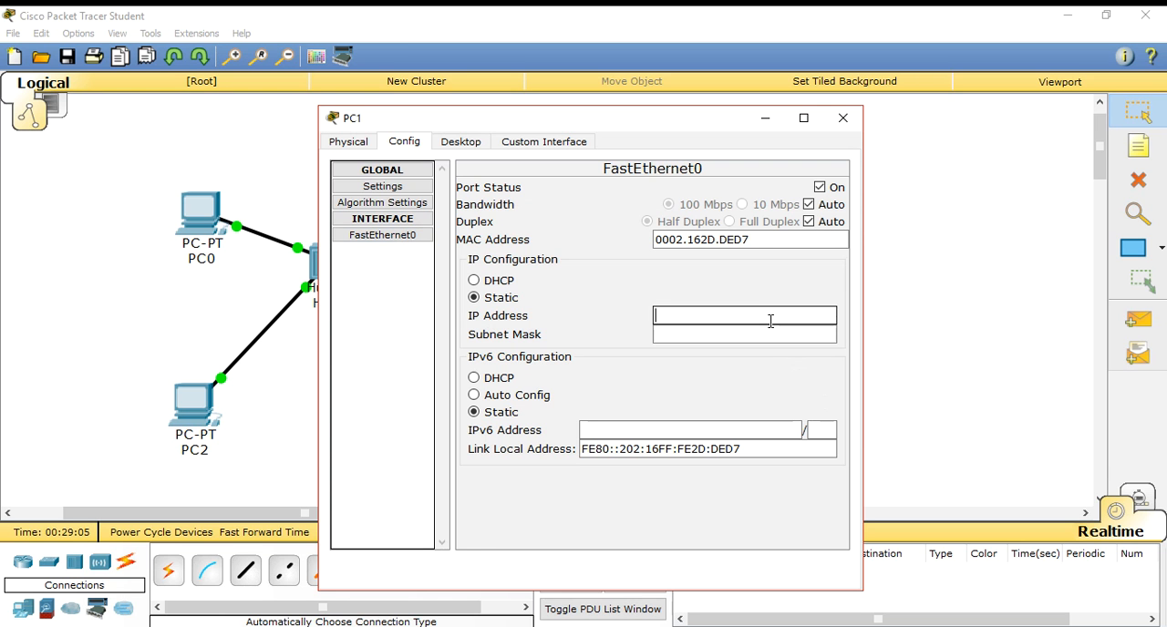
pyautogui.write('255.0.0.0')
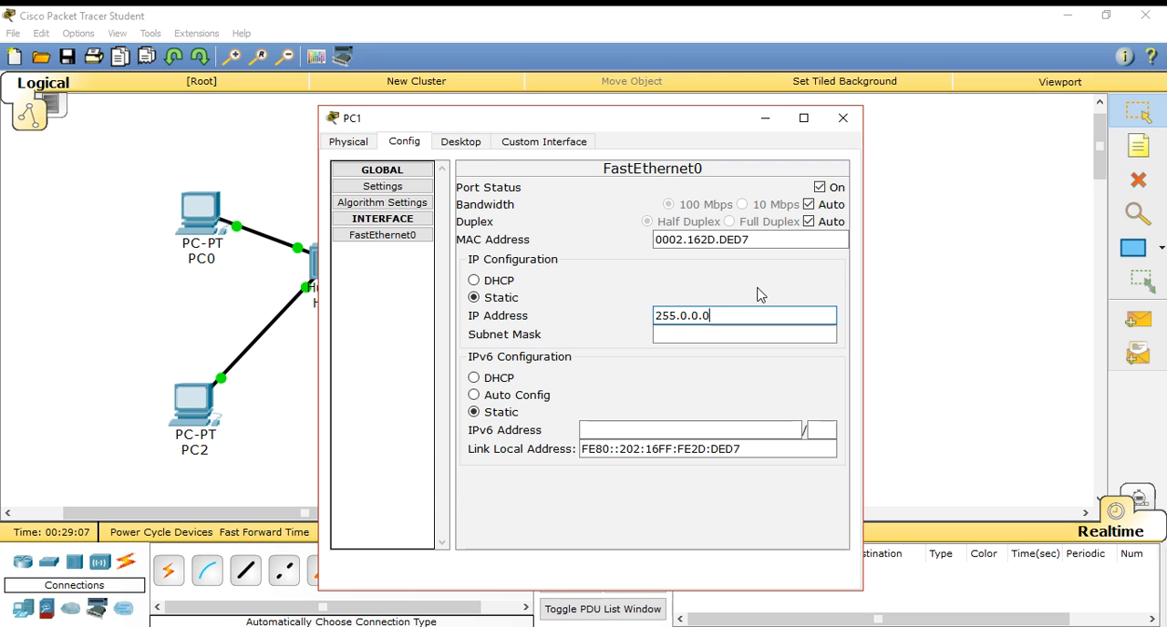
pyautogui.press('BackSpace')
pyautogui.press('BackSpace')
pyautogui.press('BackSpace')
pyautogui.press('BackSpace')
pyautogui.press('BackSpace')
pyautogui.press('BackSpace')
pyautogui.press('BackSpace')
pyautogui.press('BackSpace')
pyautogui.write('10.10')
pyautogui.hotkey('ctrl', 'a')
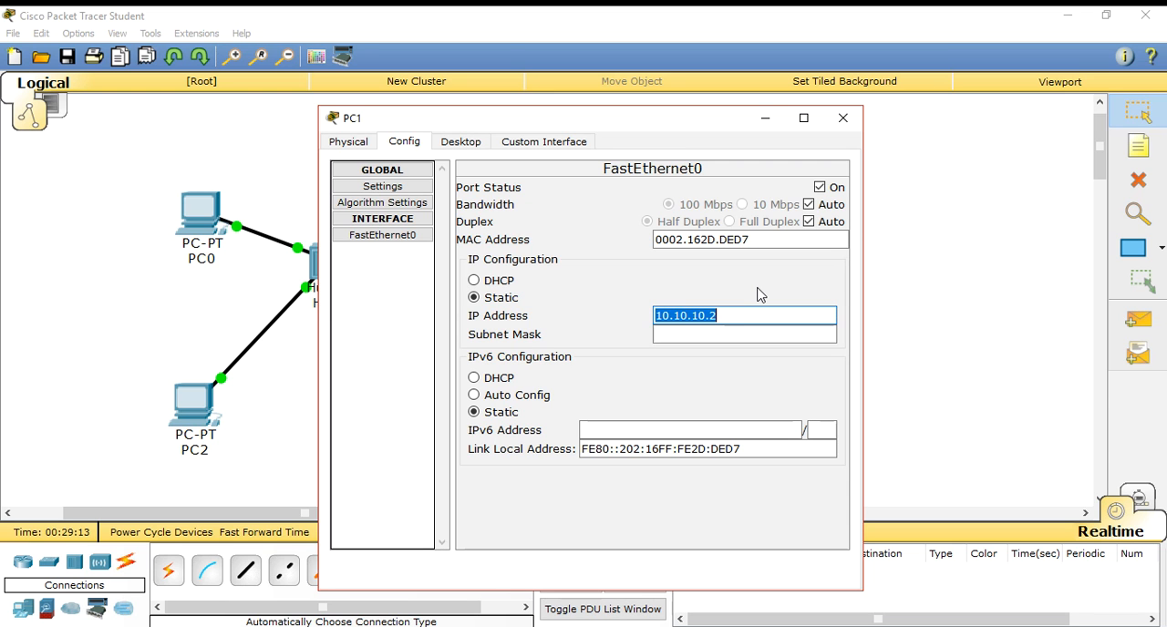
pyautogui.click(735, 337)
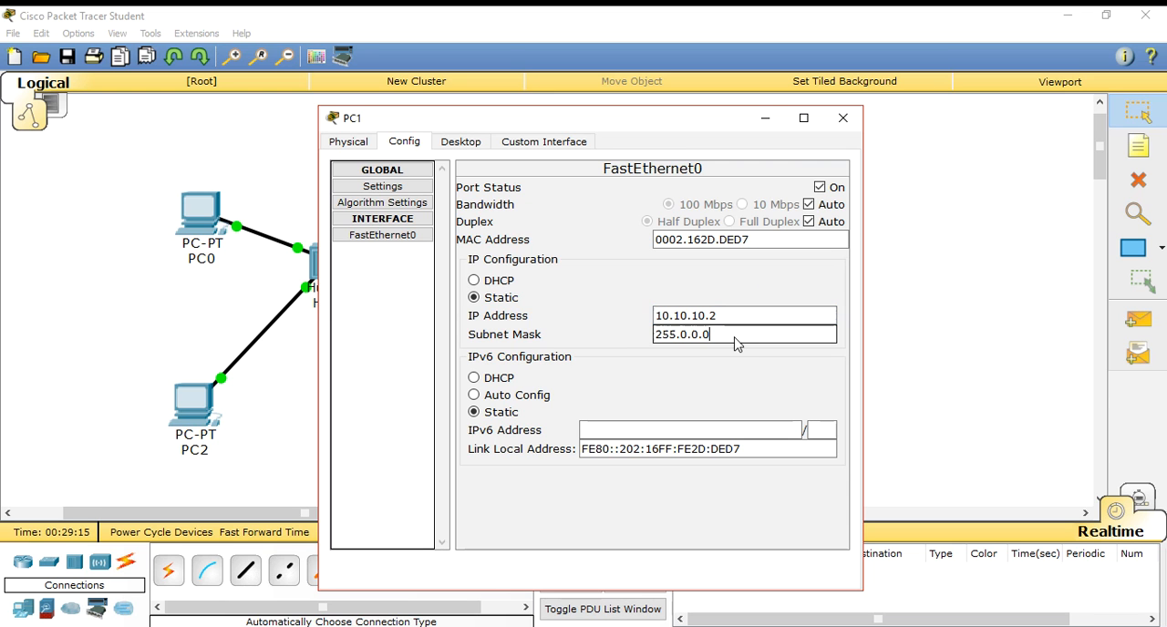
pyautogui.click(841, 123)
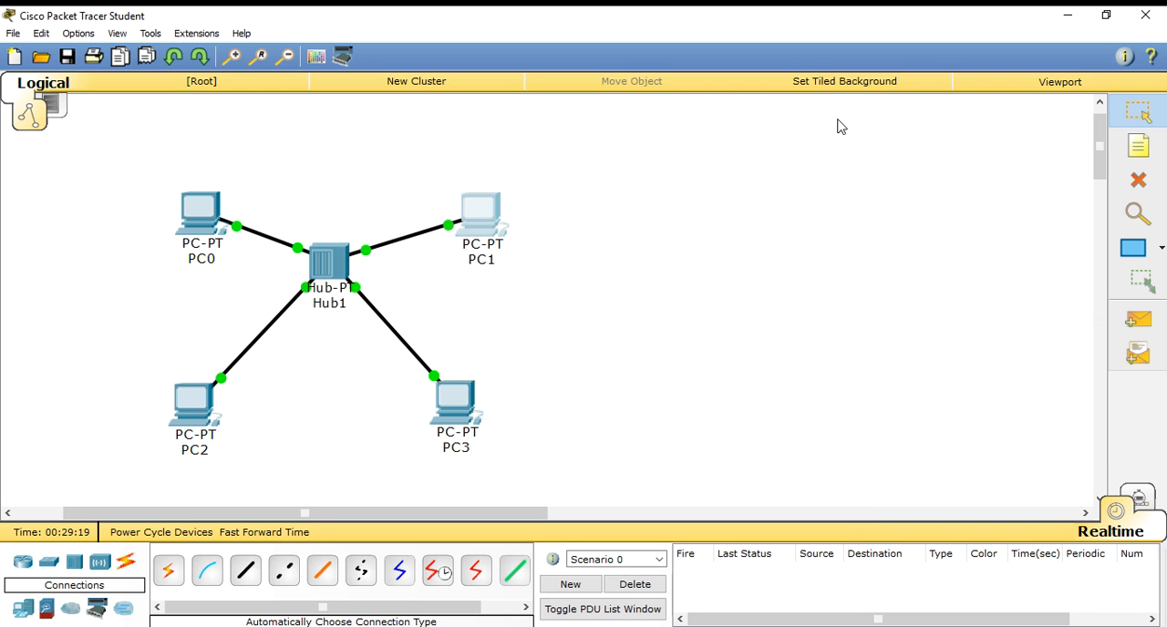
# - Configure PC2's FastEthernet0 interface with static IP address 10.10.10.3 and subnet mask 255.0.0.0, and close its window
pyautogui.click(190, 411)
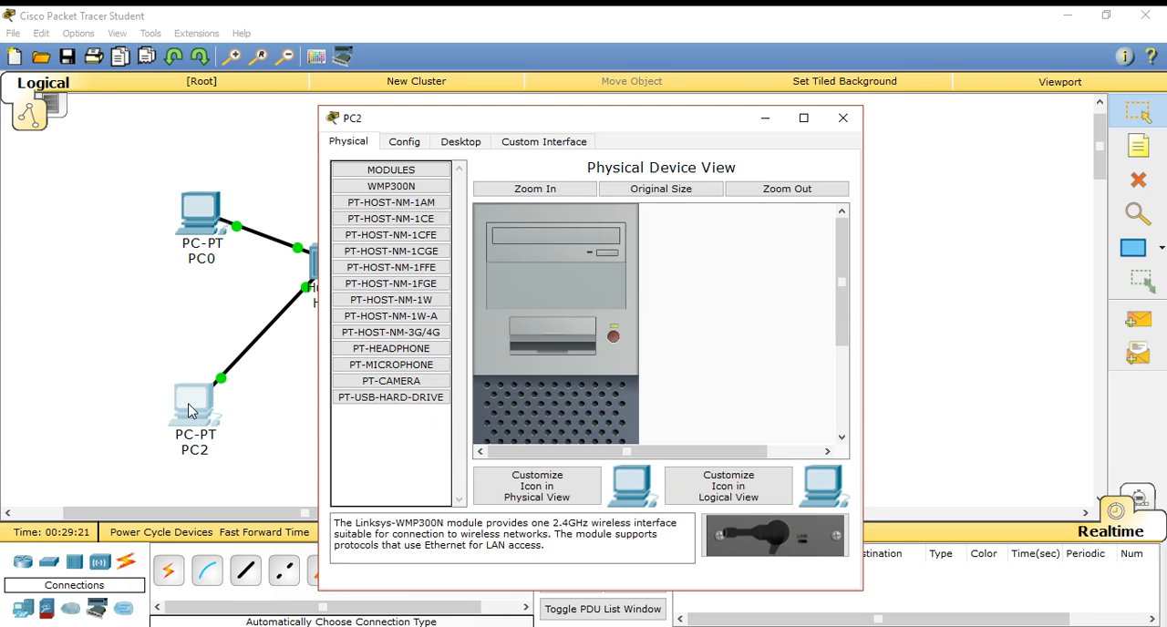
pyautogui.click(405, 144)
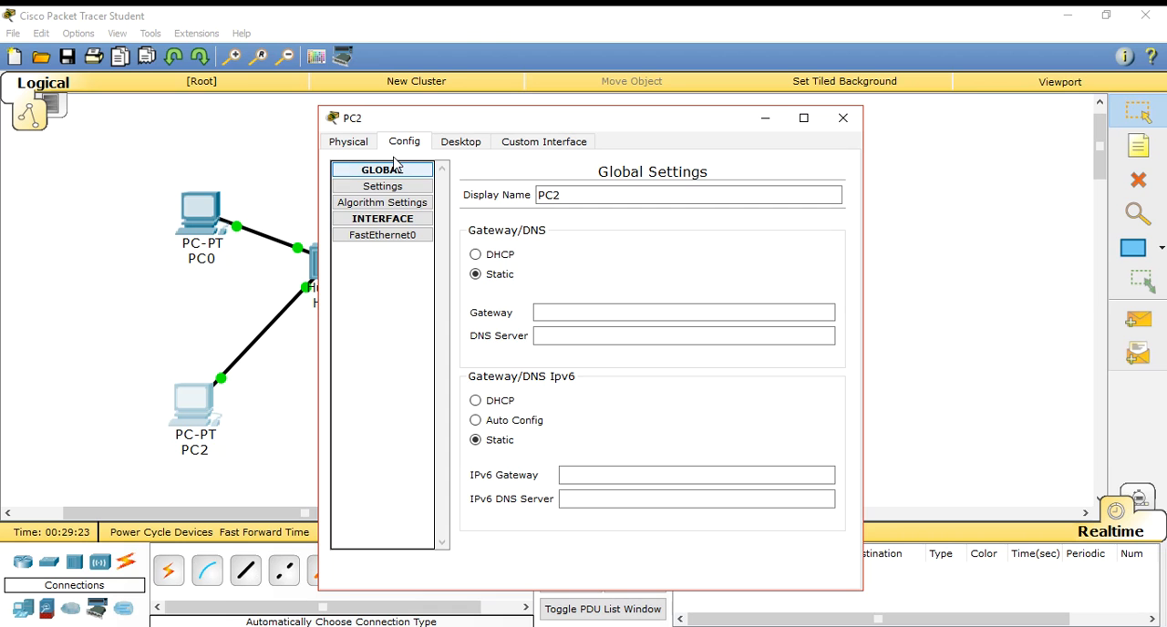
pyautogui.click(396, 237)
pyautogui.click(741, 320)
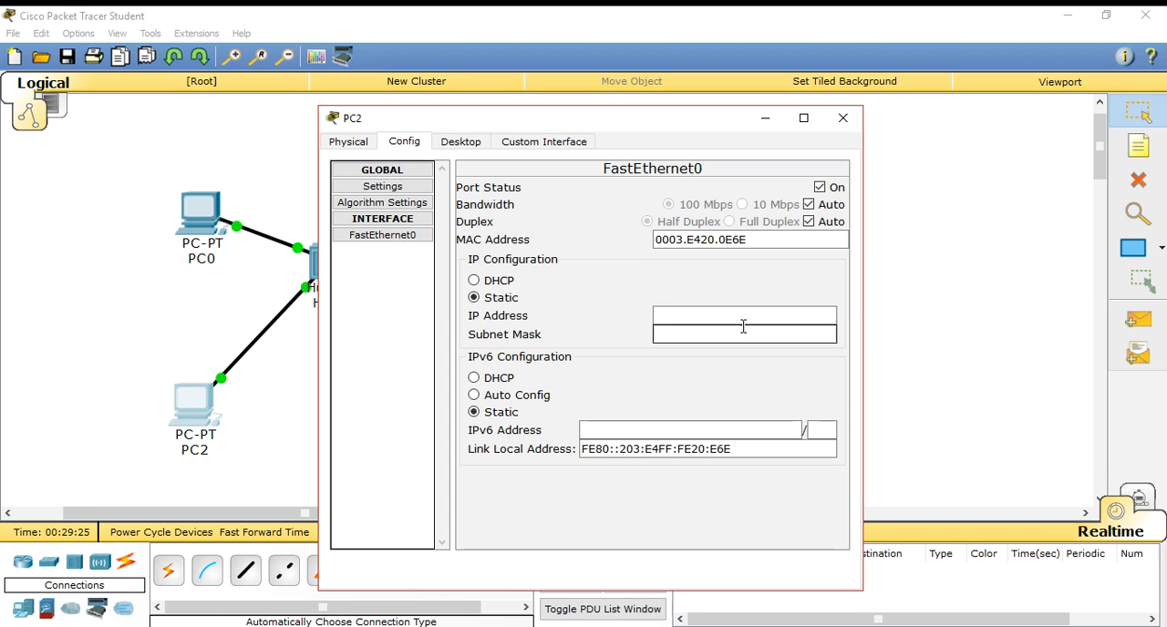
pyautogui.write('10.10.10.2')
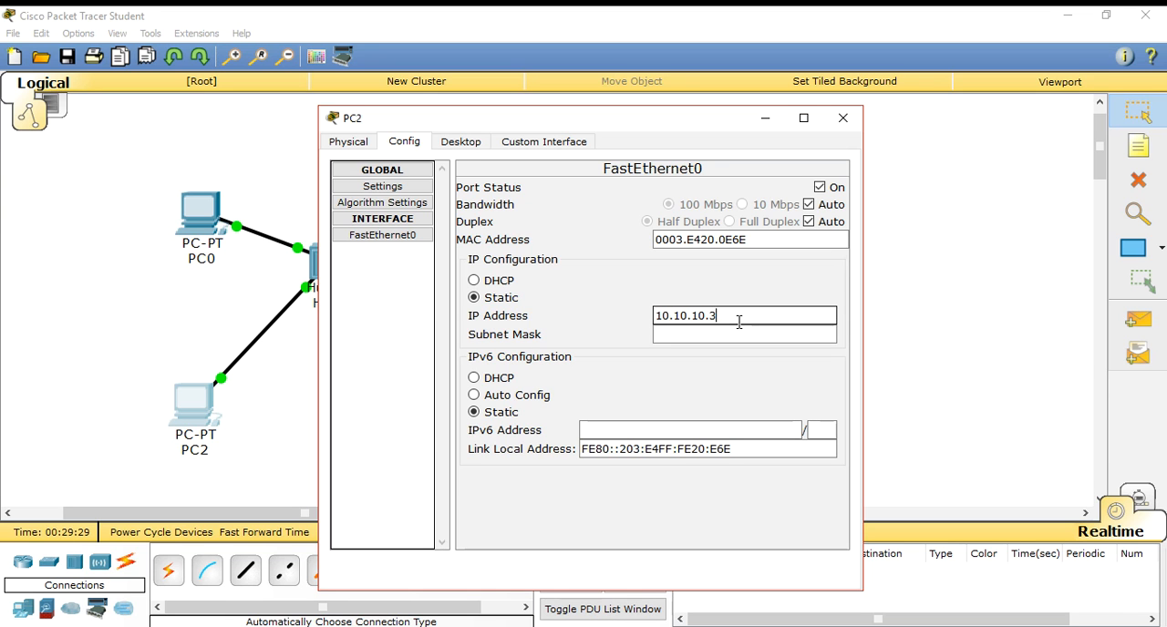
pyautogui.click(715, 334)
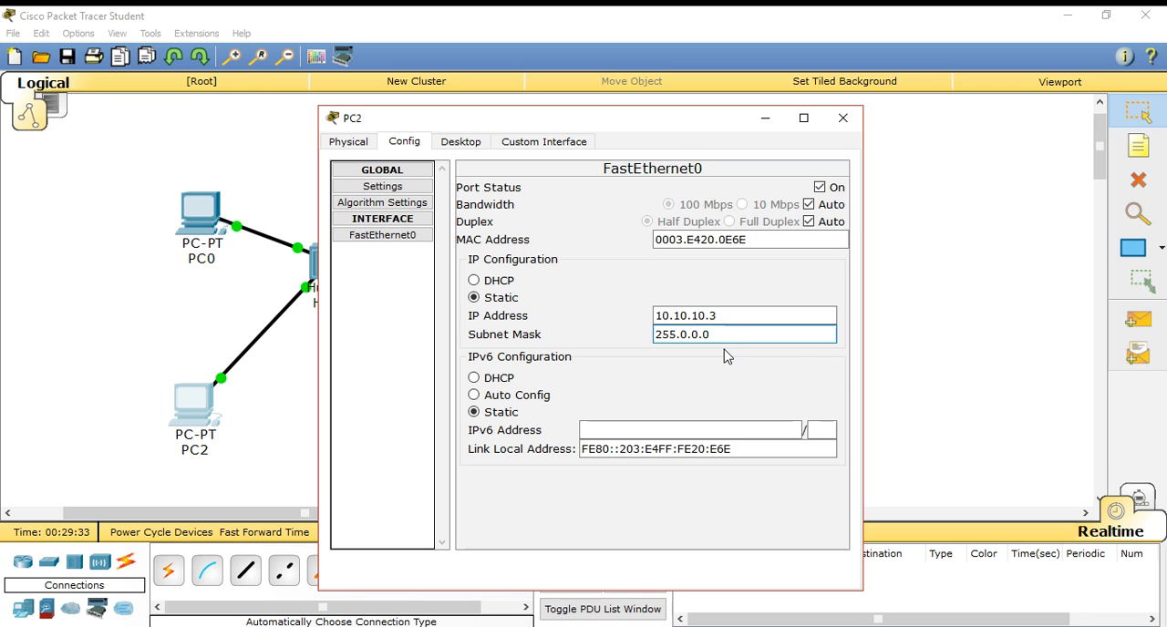
pyautogui.click(843, 118)
# - Configure PC3's FastEthernet0 interface with static IP address 10.10.10.4 and subnet mask 255.0.0.0, and close its window
pyautogui.click(466, 408)
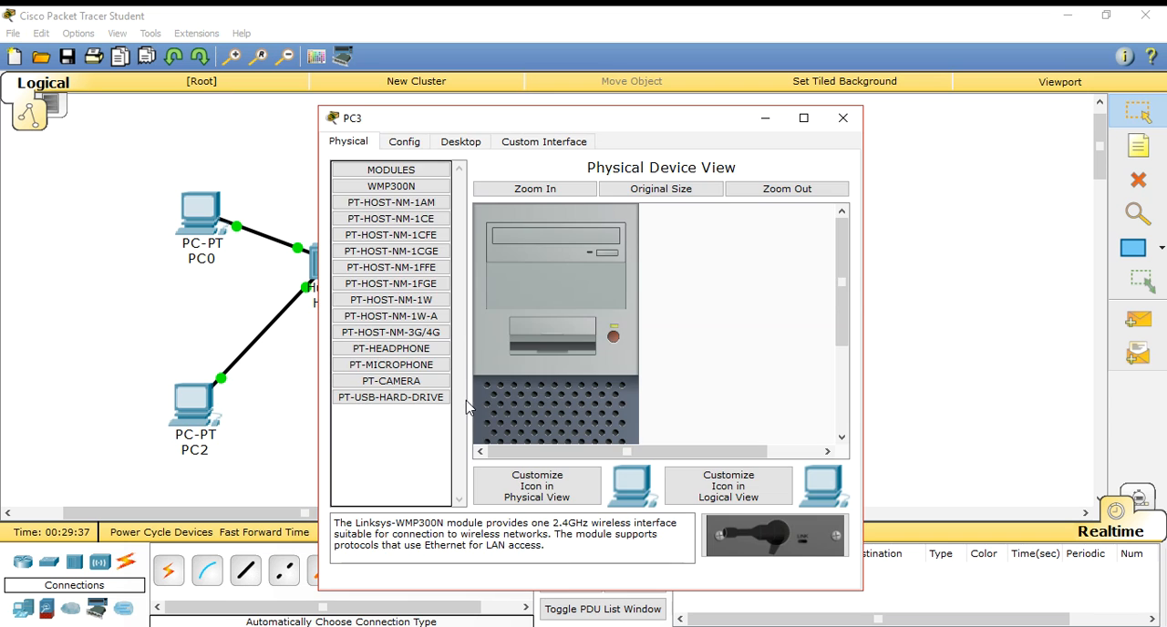
pyautogui.click(409, 144)
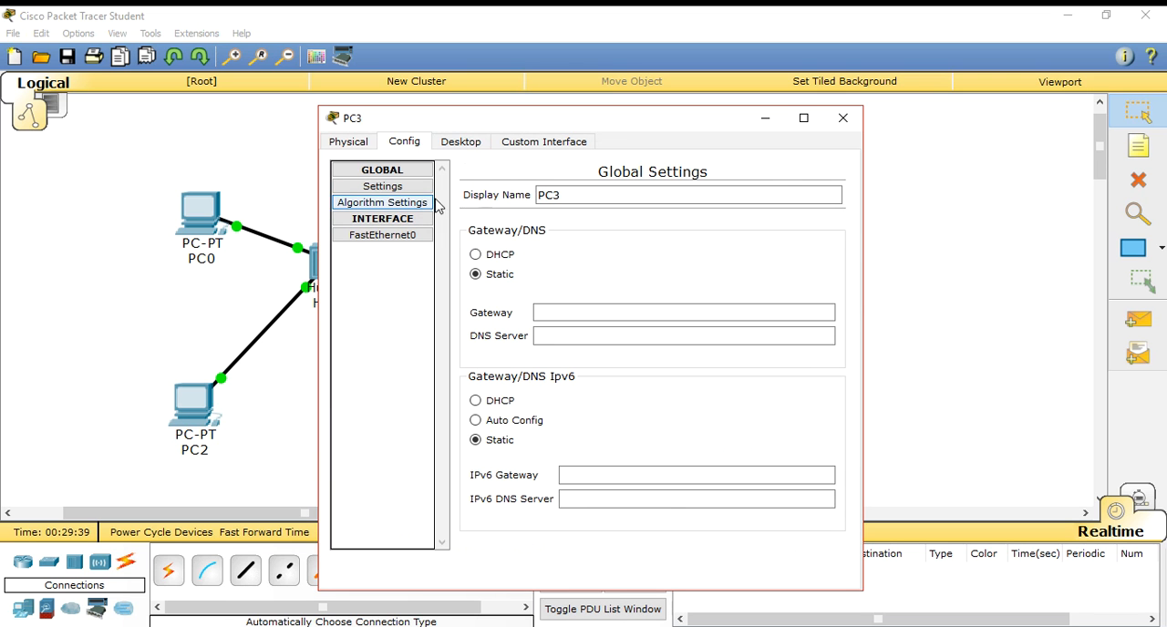
pyautogui.click(401, 236)
pyautogui.click(758, 314)
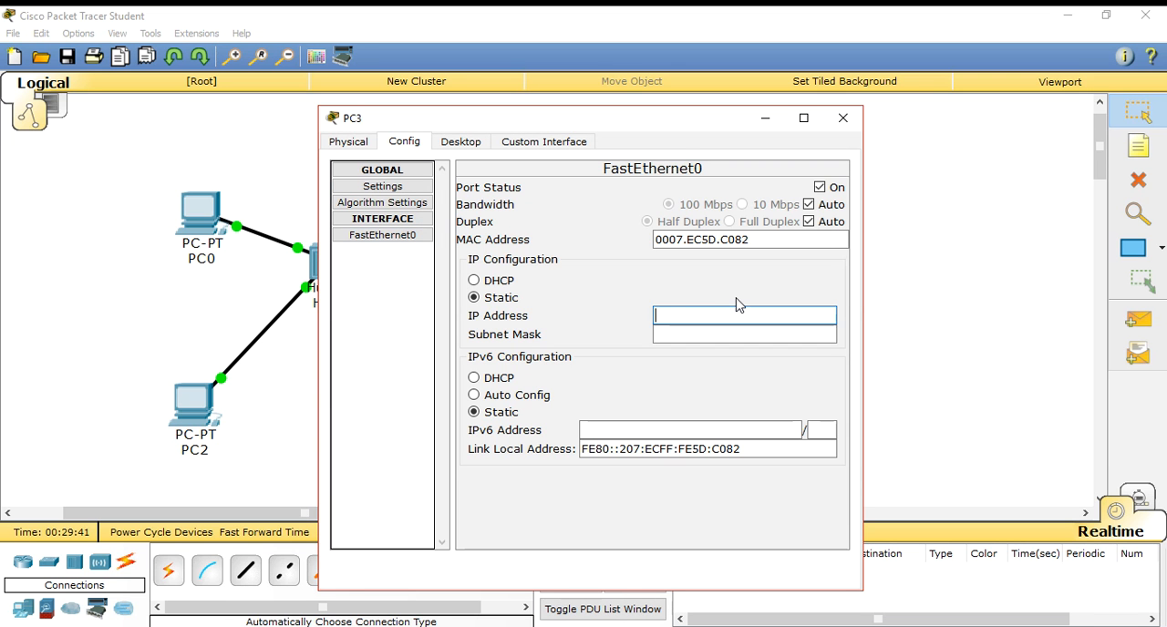
pyautogui.write('10.10.10.2')
pyautogui.click(723, 335)
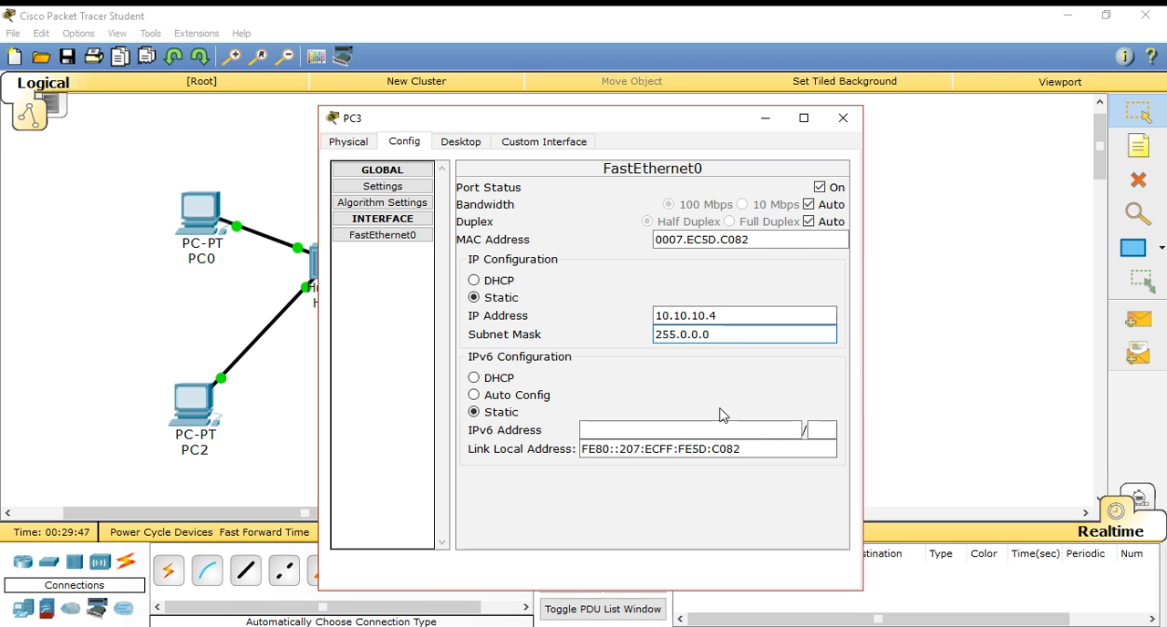
pyautogui.click(844, 120)
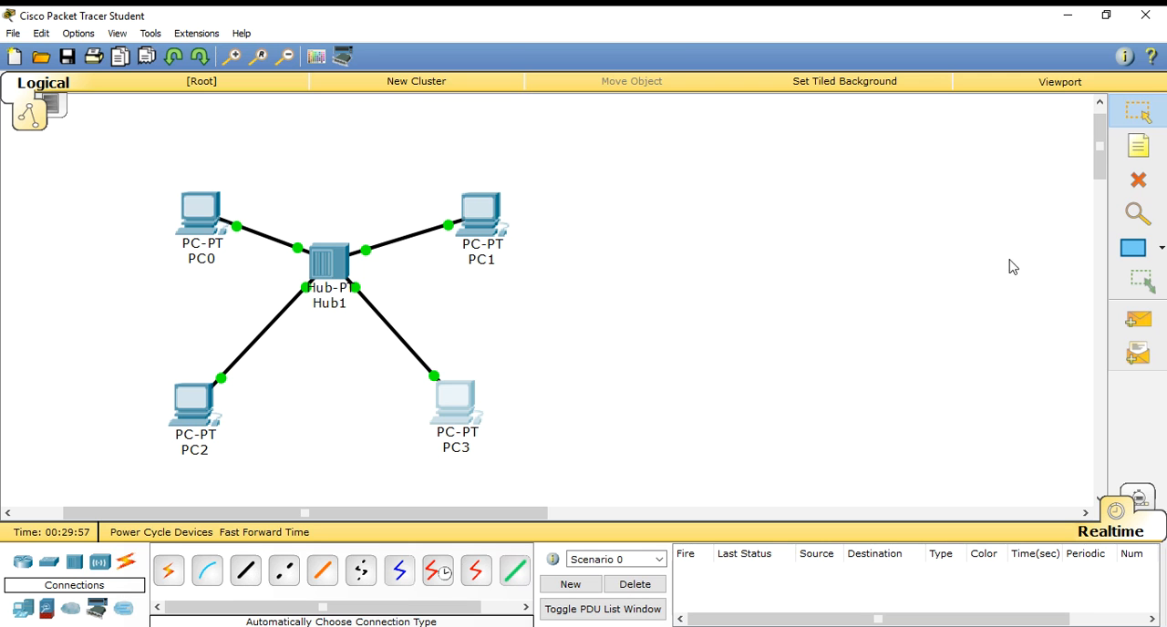
# - Send a simple PDU from PC0 to PC3 and check its delivery status in the PDU list
pyautogui.click(1138, 319)
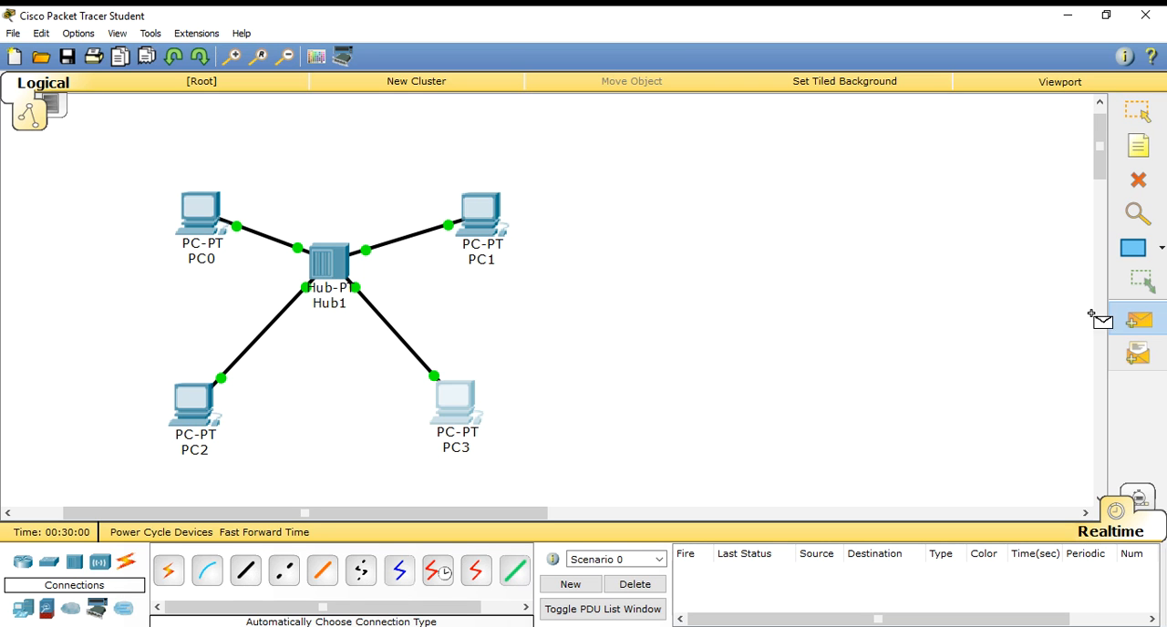
pyautogui.click(203, 203)
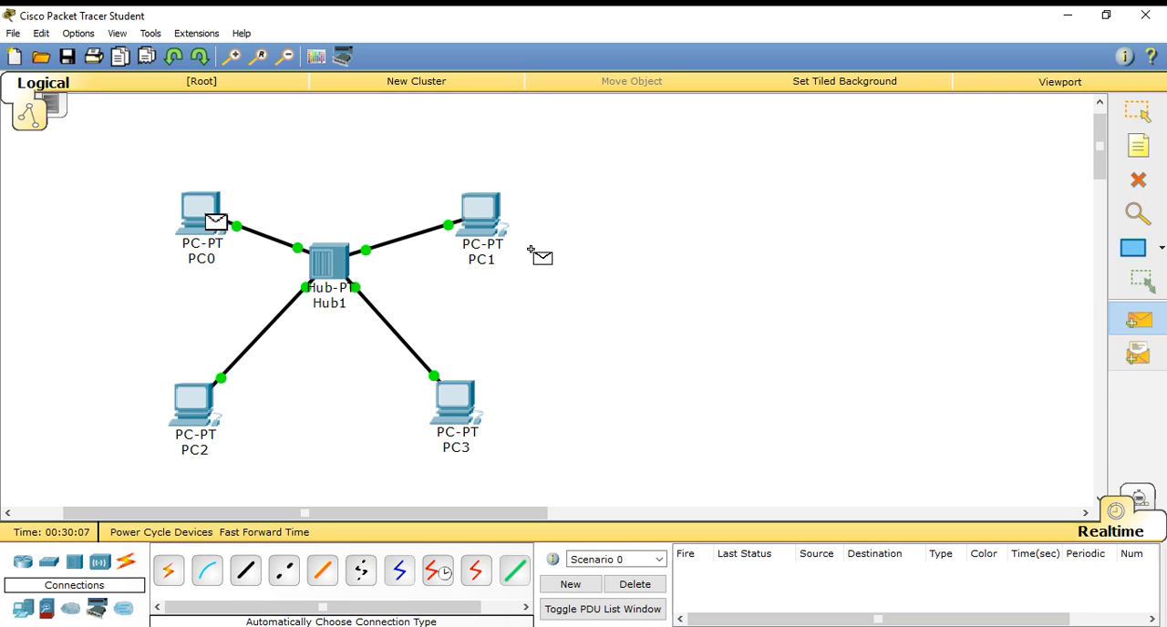
pyautogui.click(468, 404)
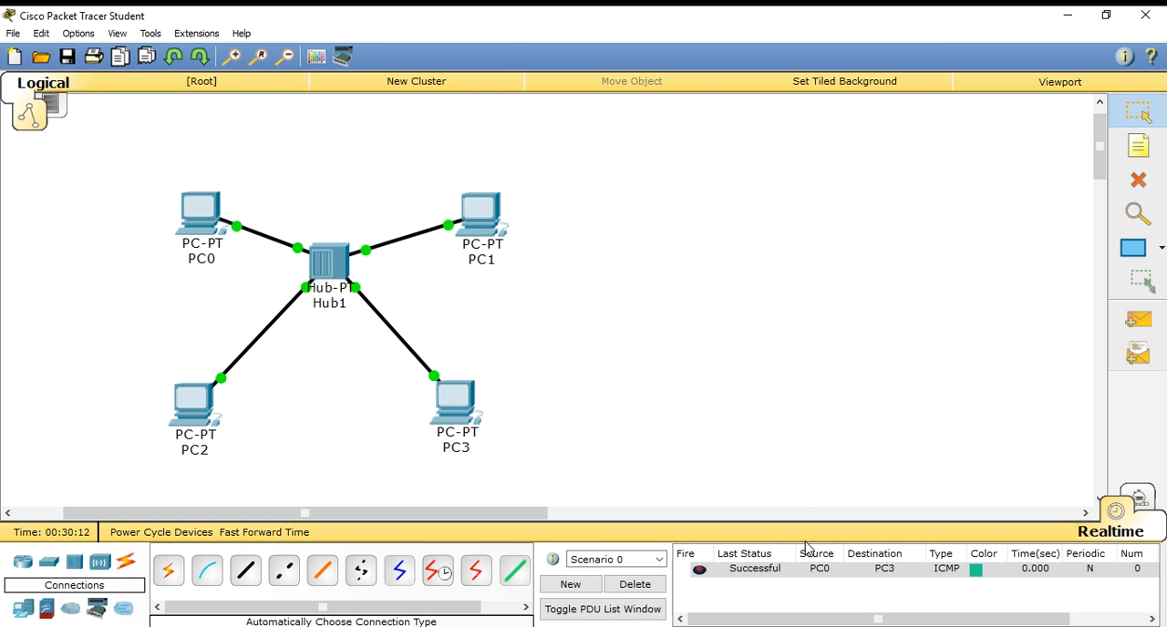
pyautogui.click(762, 579)
# - Switch to simulation mode, auto-play the PC0-to-PC3 packet's path through Hub1, and close the simulation event list
pyautogui.click(1142, 499)
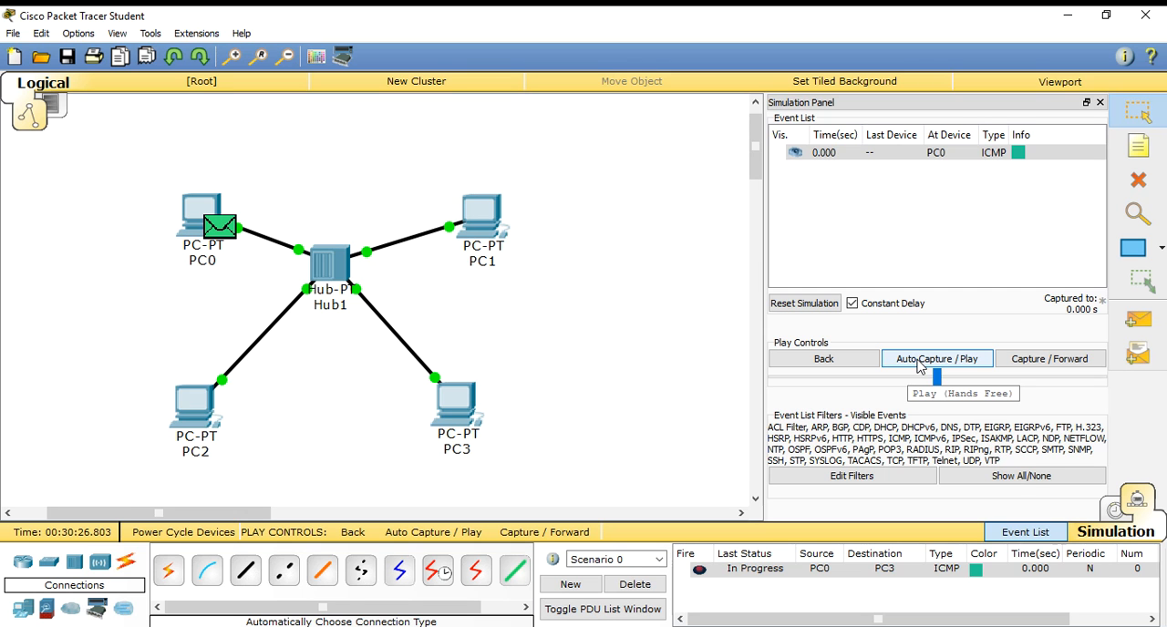
pyautogui.click(1138, 503)
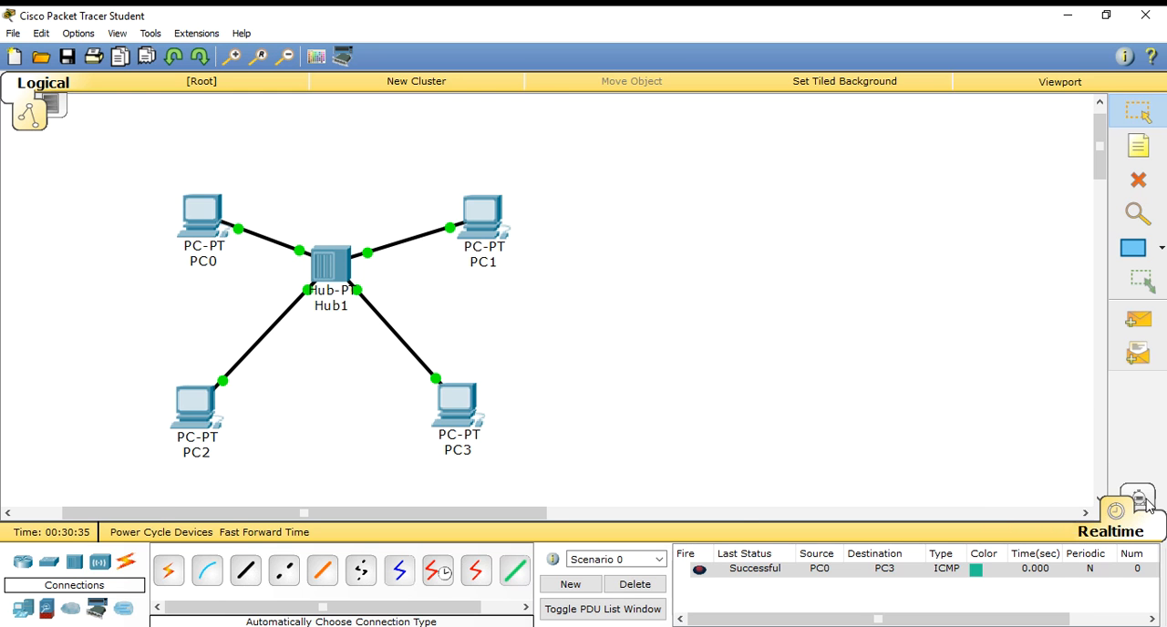
pyautogui.click(1147, 507)
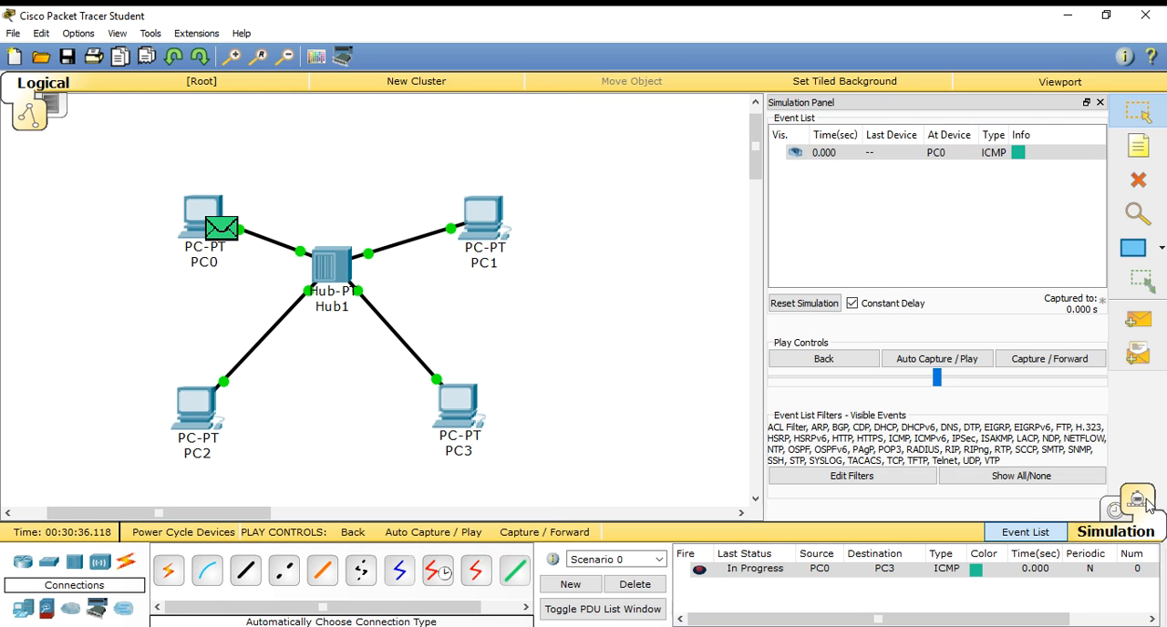
pyautogui.click(919, 361)
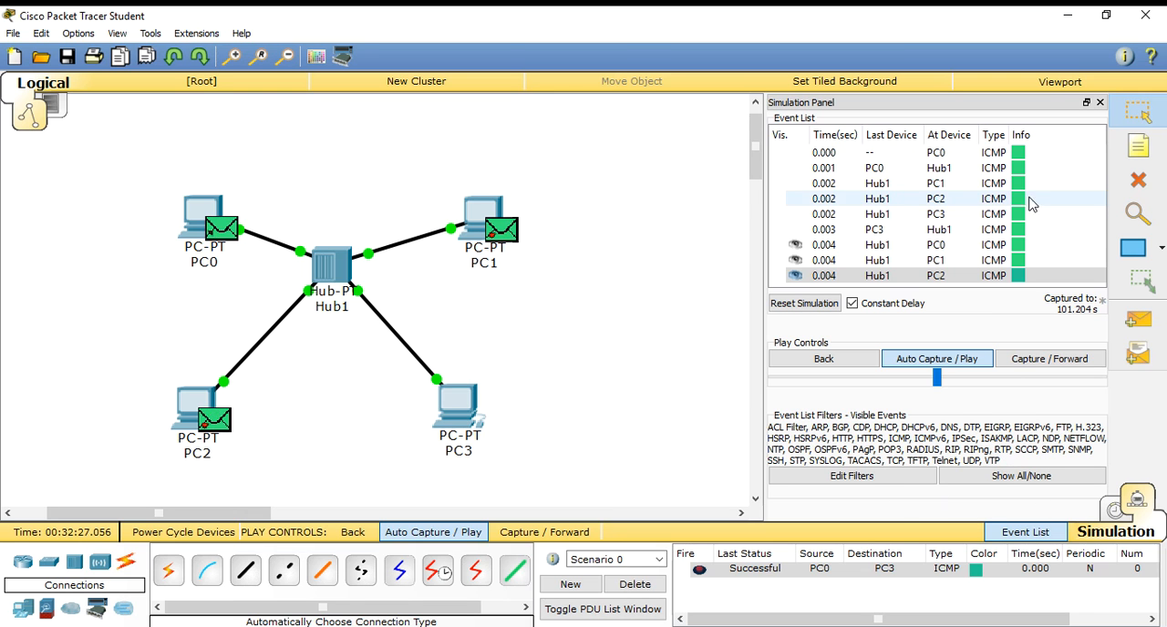
pyautogui.click(1100, 103)
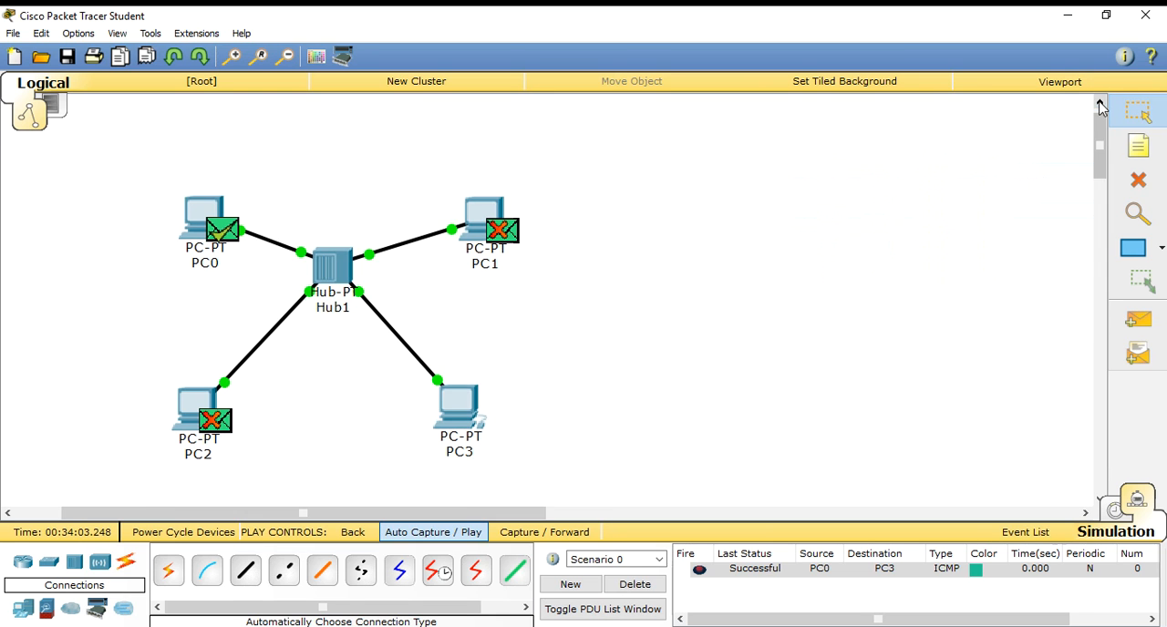
# - Delete the current scenario's PDU and send a new simple PDU from PC2 to PC1, switching to realtime mode
pyautogui.click(639, 585)
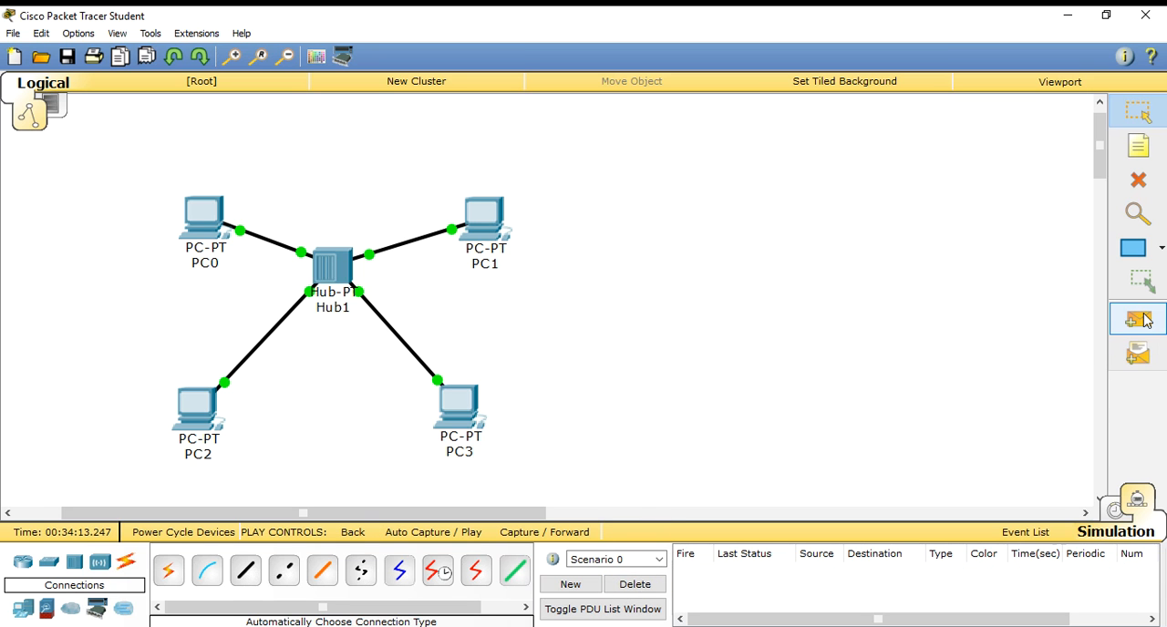
pyautogui.click(1146, 319)
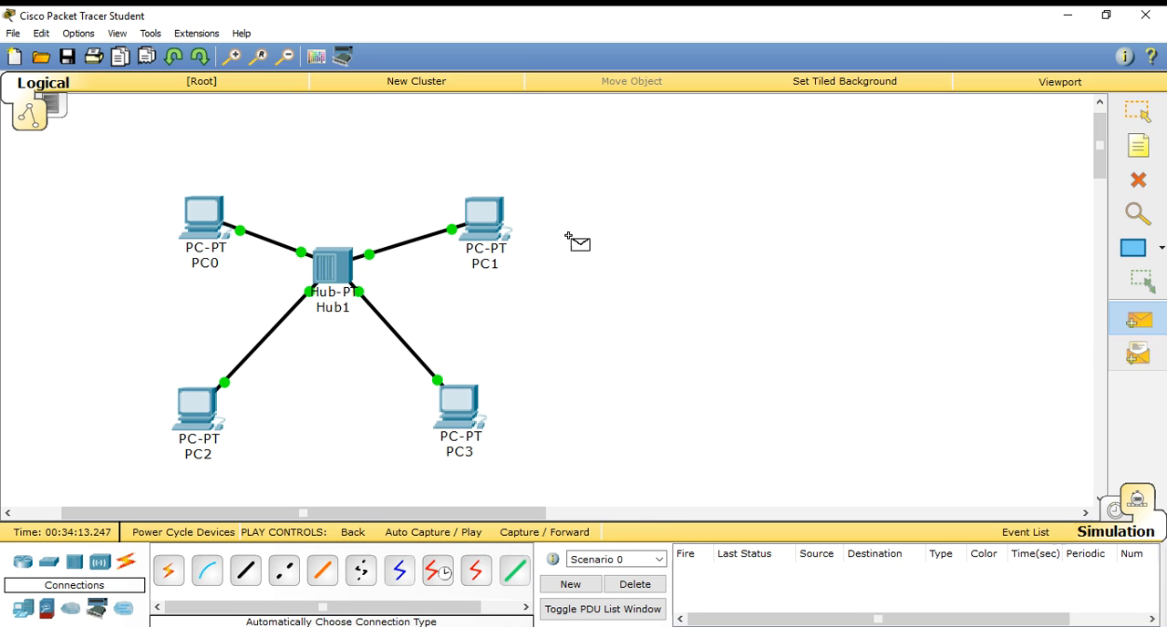
pyautogui.click(199, 412)
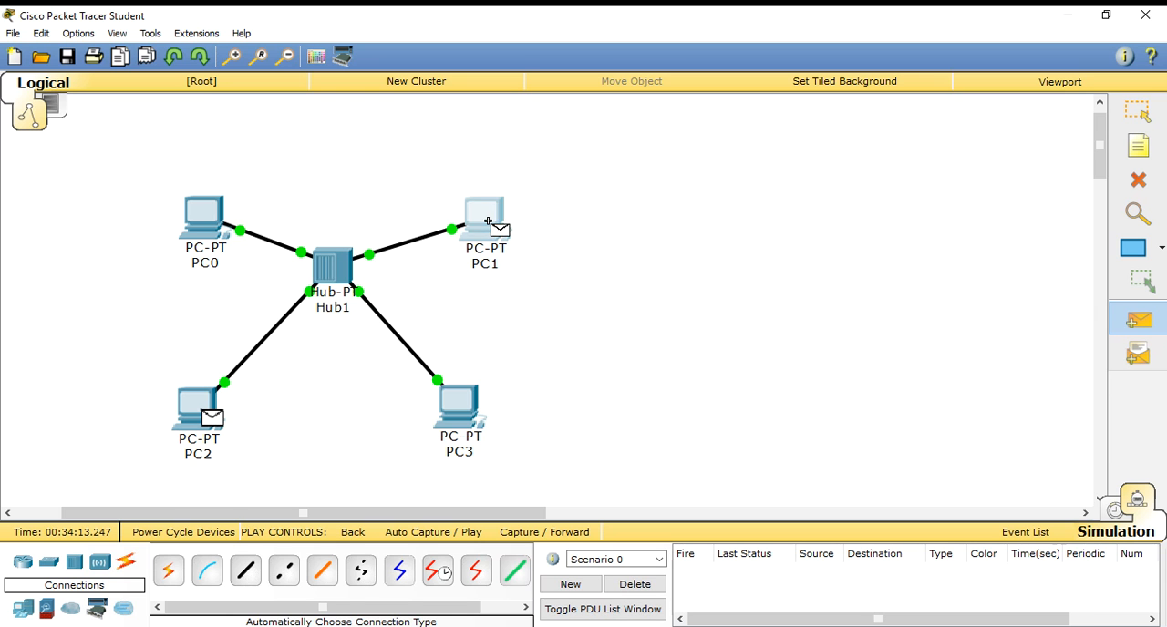
pyautogui.click(488, 222)
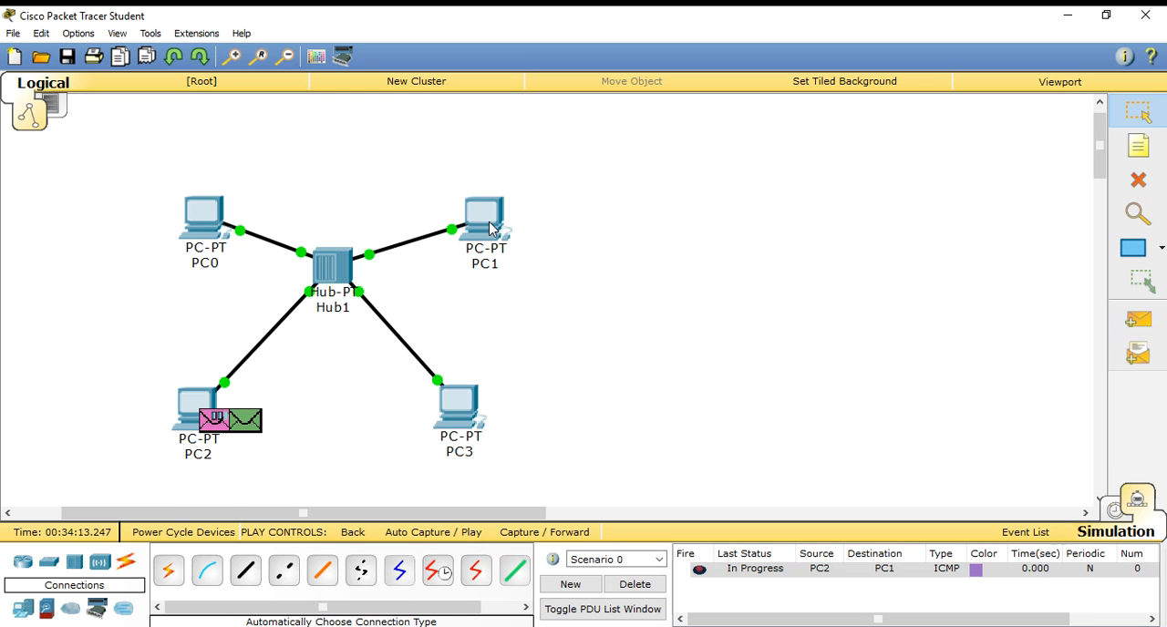
pyautogui.click(1116, 513)
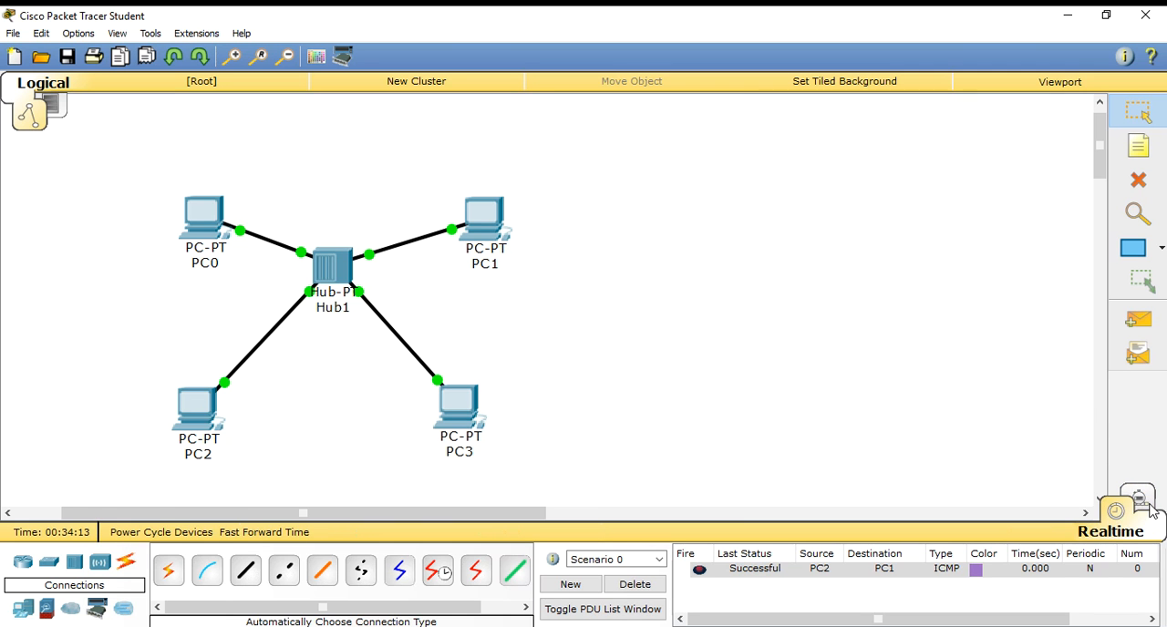
# - Auto-play the PC2-to-PC1 packet in simulation mode to watch its path, and return to realtime mode
pyautogui.click(1142, 511)
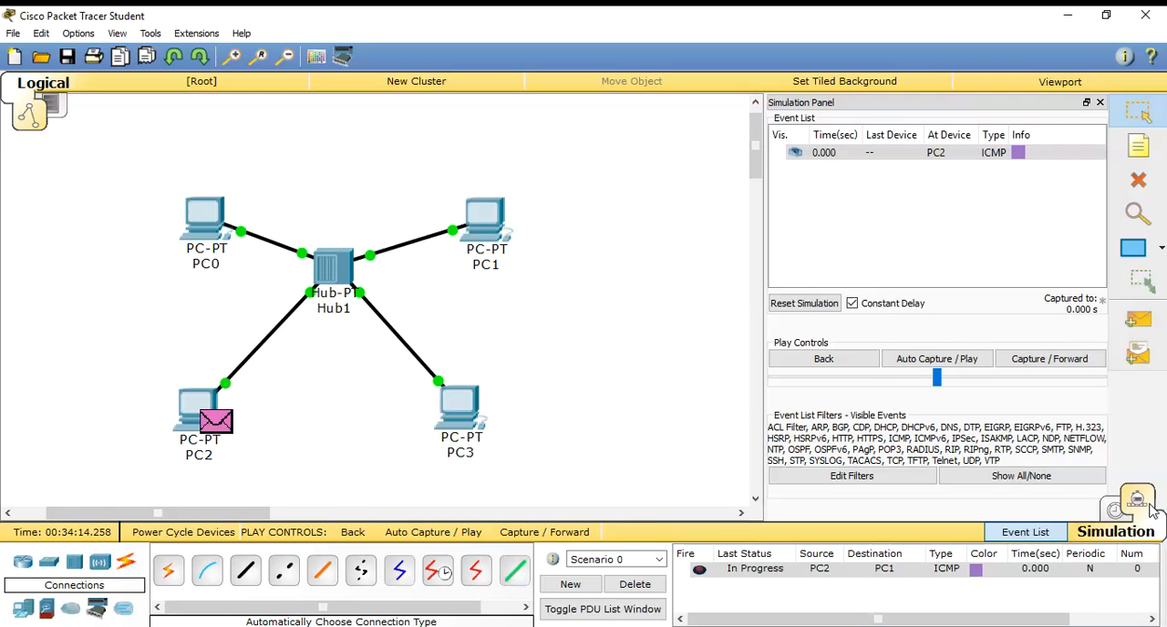
pyautogui.click(947, 365)
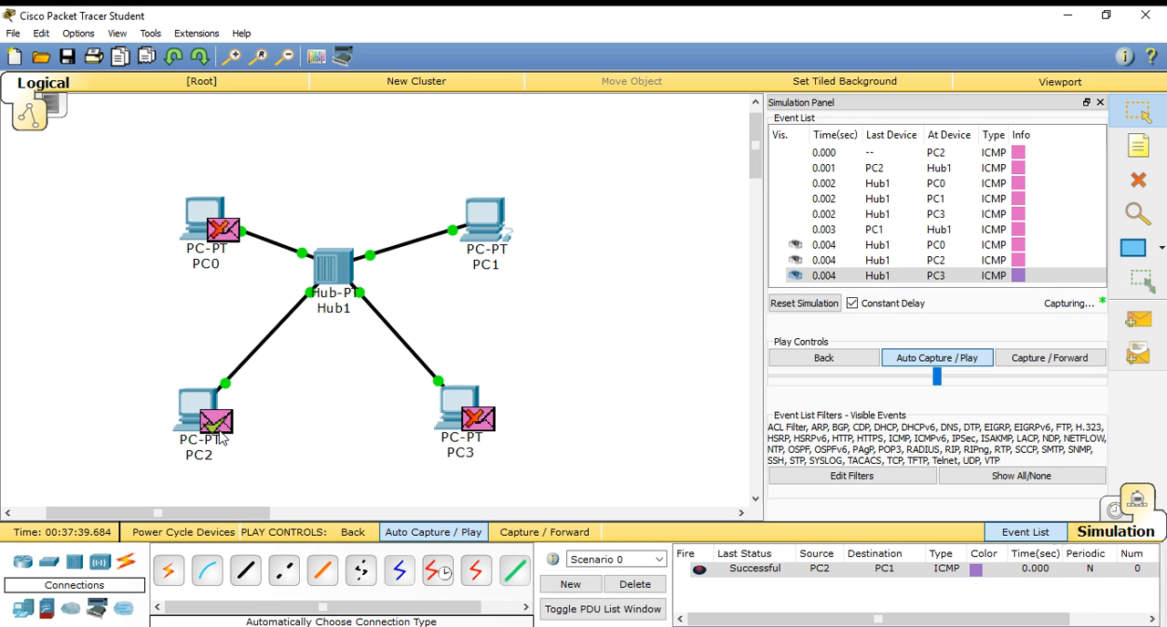
pyautogui.click(1117, 512)
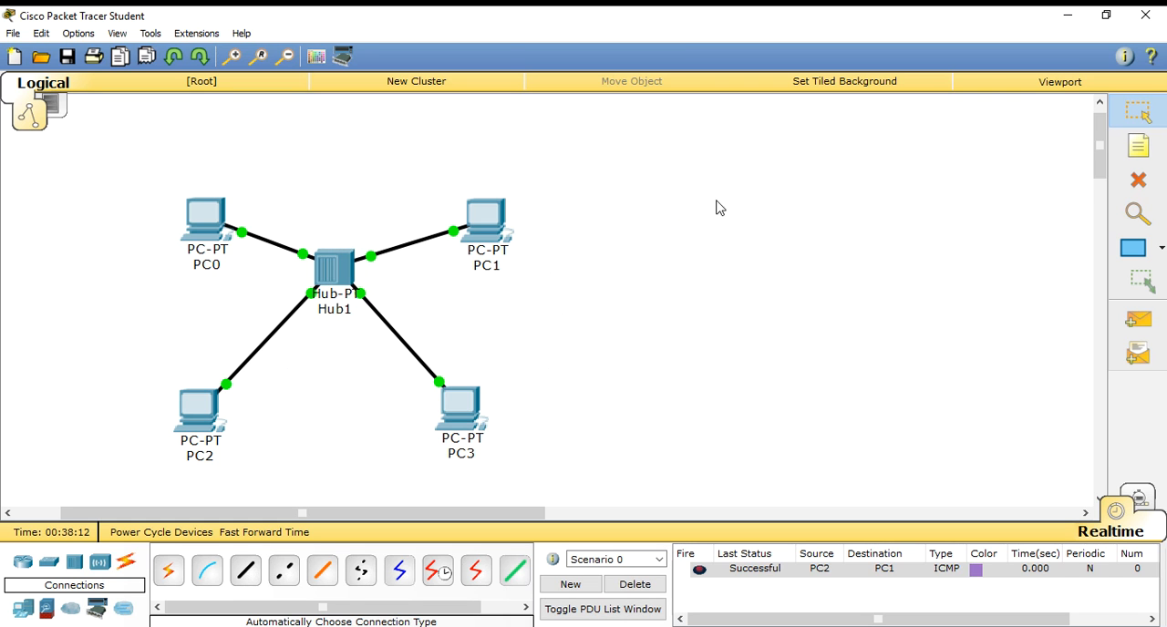
# - Place a text note reading "Star Topology" in the empty workspace beside PC1
pyautogui.click(1152, 156)
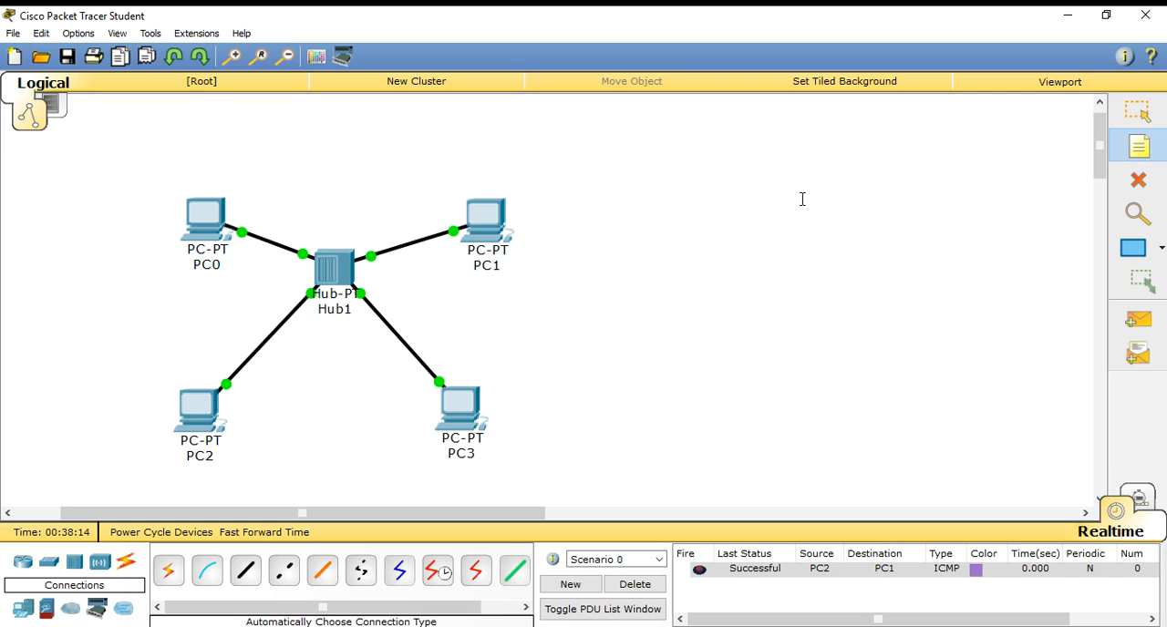
pyautogui.click(698, 233)
pyautogui.click(587, 218)
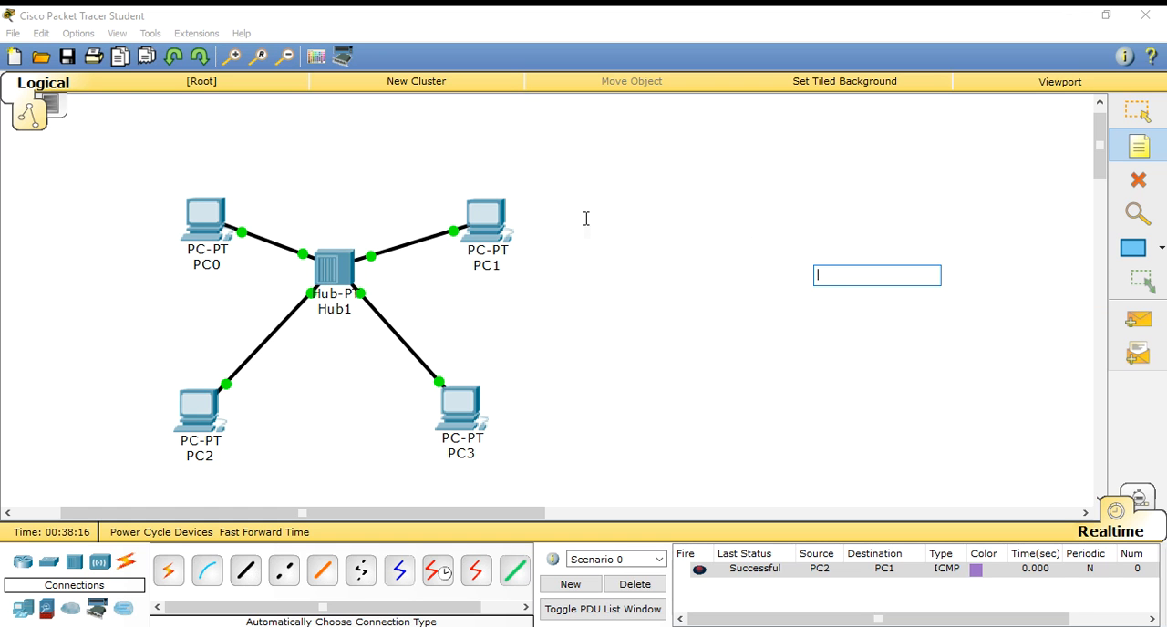
pyautogui.click(586, 219)
pyautogui.write('Star Topology')
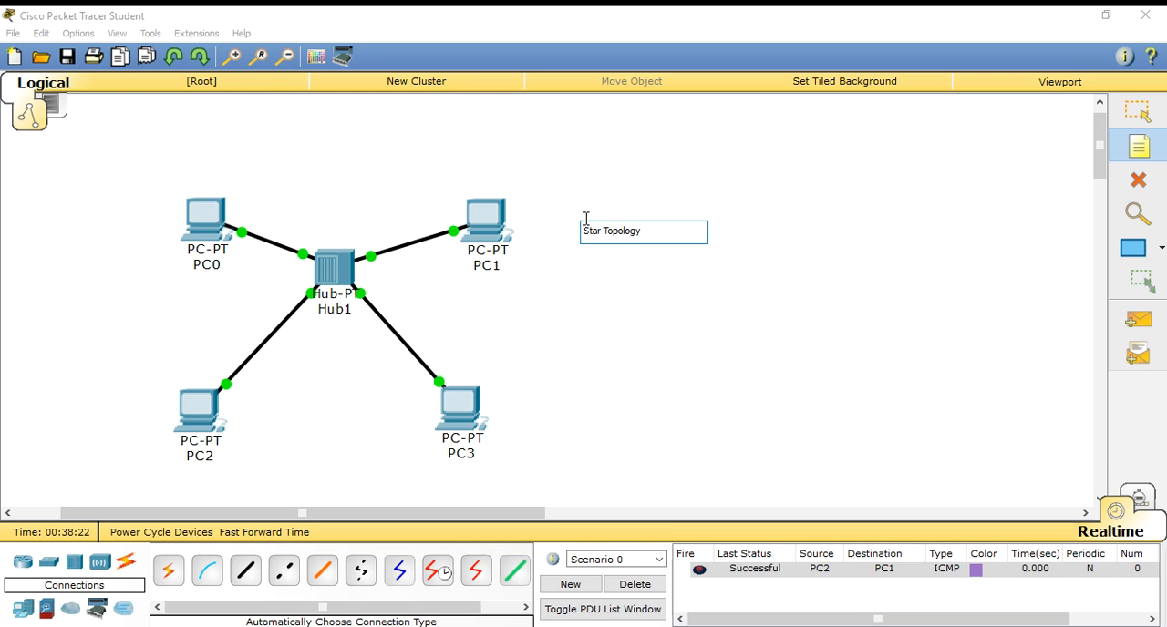
pyautogui.click(654, 313)
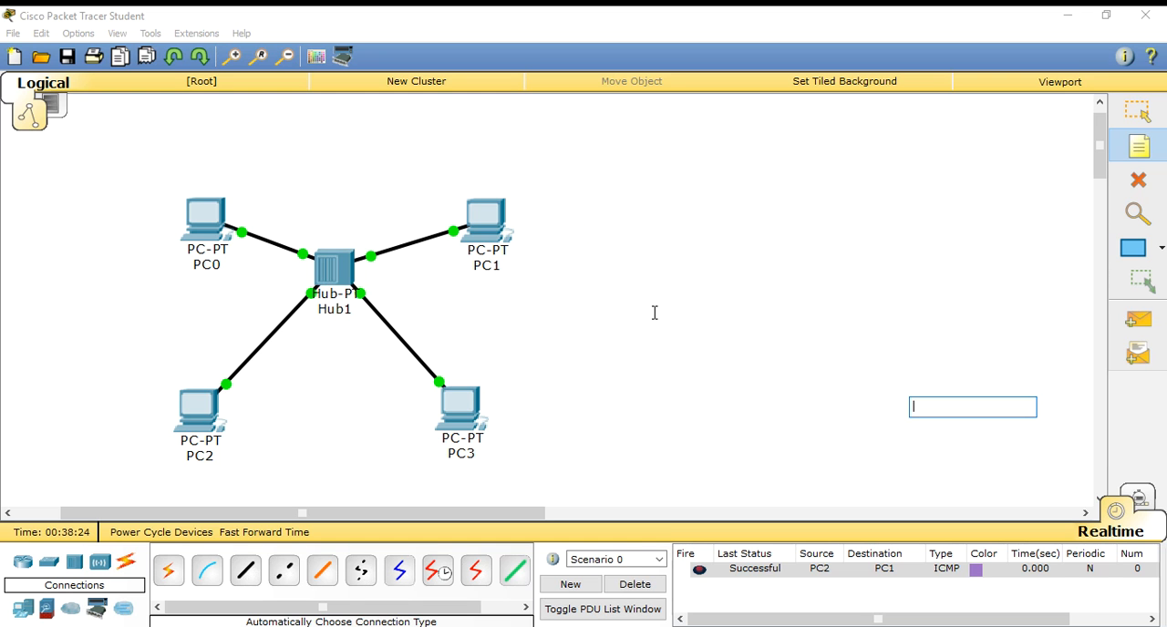